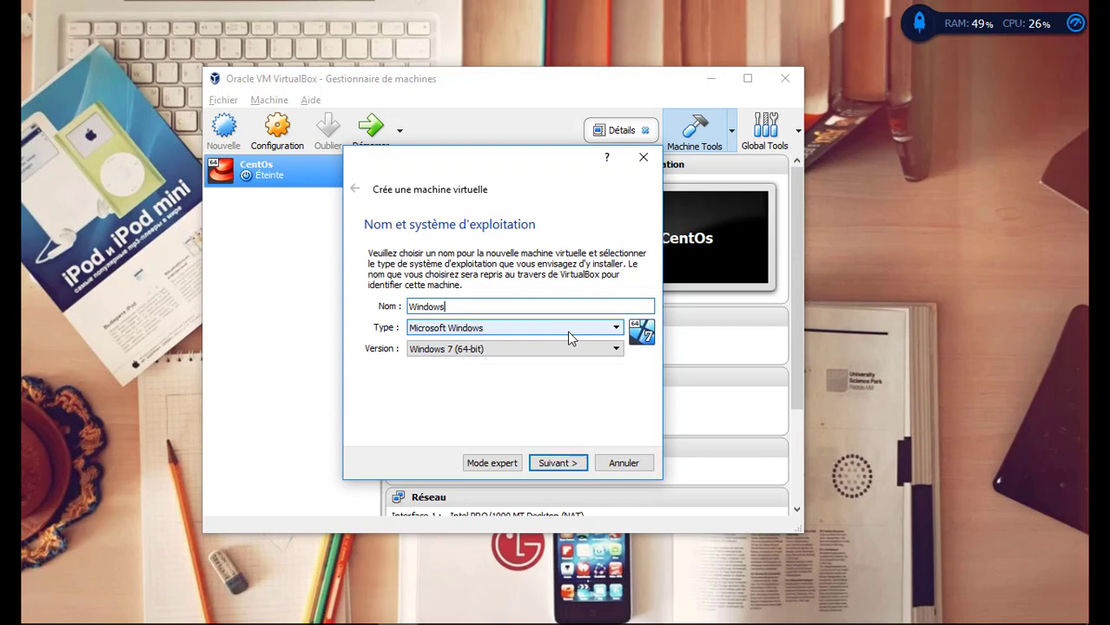
Name the new virtual machine WindowsServer2012 and allocate 3294 MB of memory to it.
{"action": "type", "text": "r2012"}
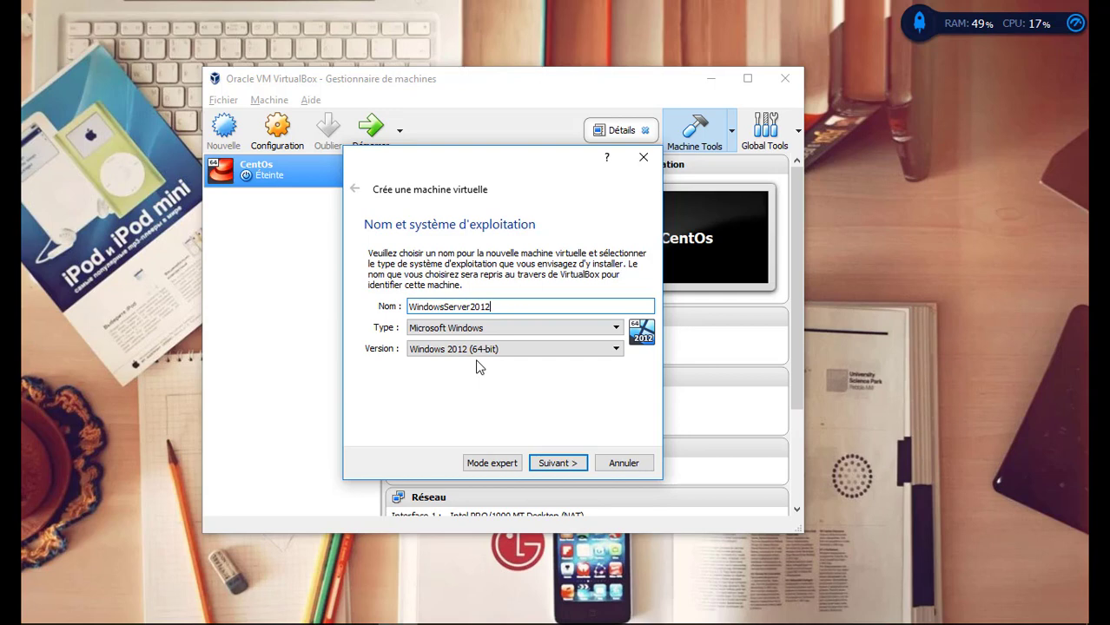
{"action": "left_click", "coordinate": [575, 463]}
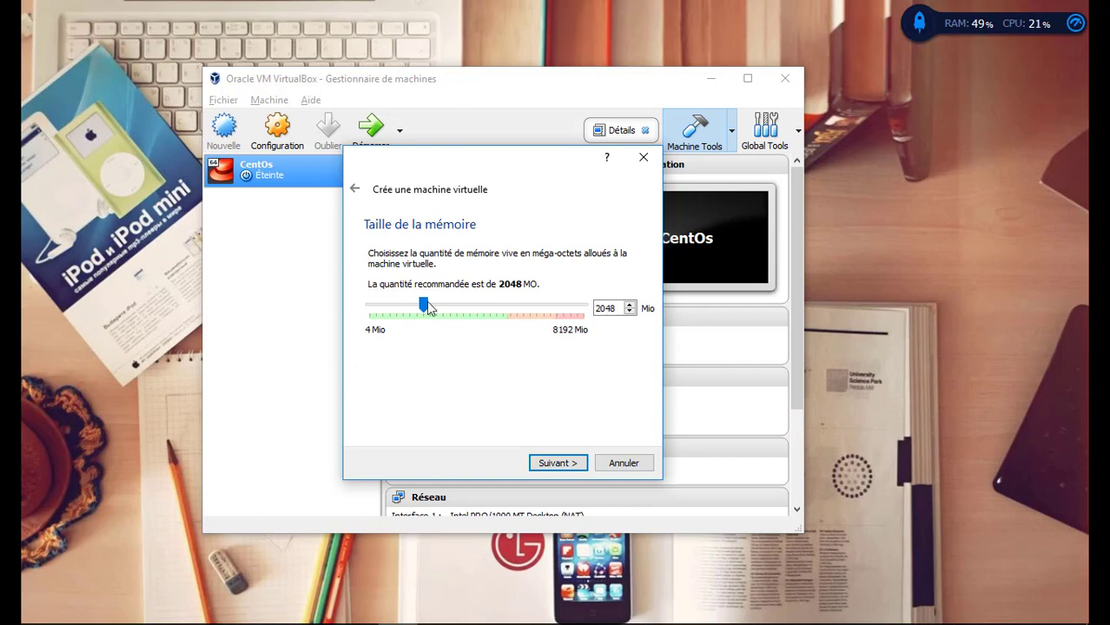
{"action": "left_click_drag", "start_coordinate": [425, 310], "coordinate": [478, 304]}
{"action": "left_click", "coordinate": [555, 463]}
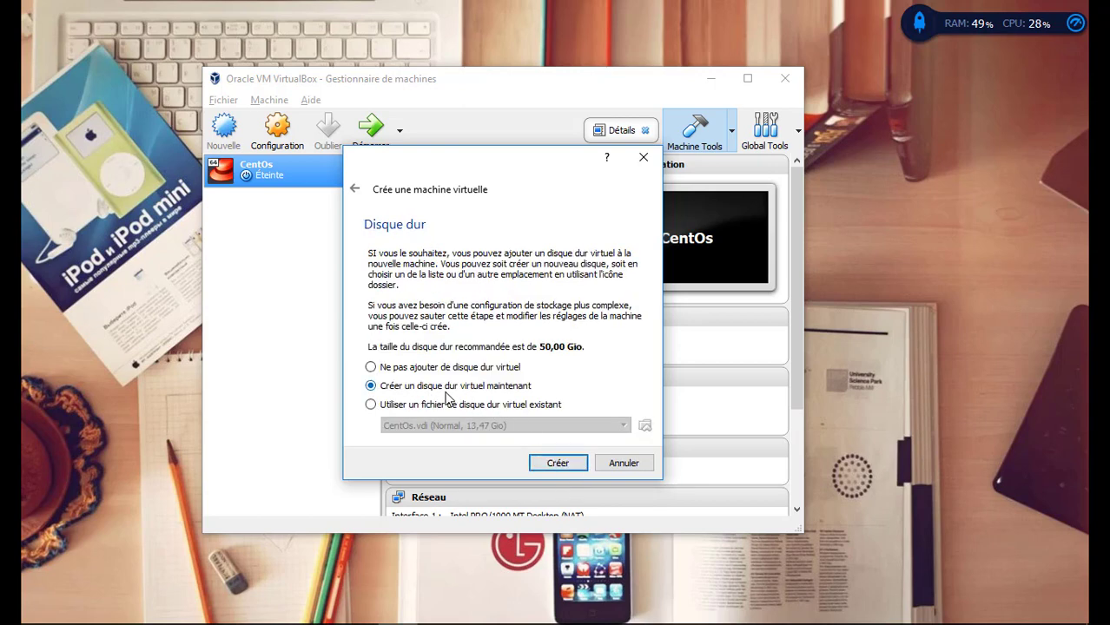
Define a new virtual hard disk as a fixed-size VDI image with a size of about 60.84 GiB.
{"action": "left_click", "coordinate": [549, 464]}
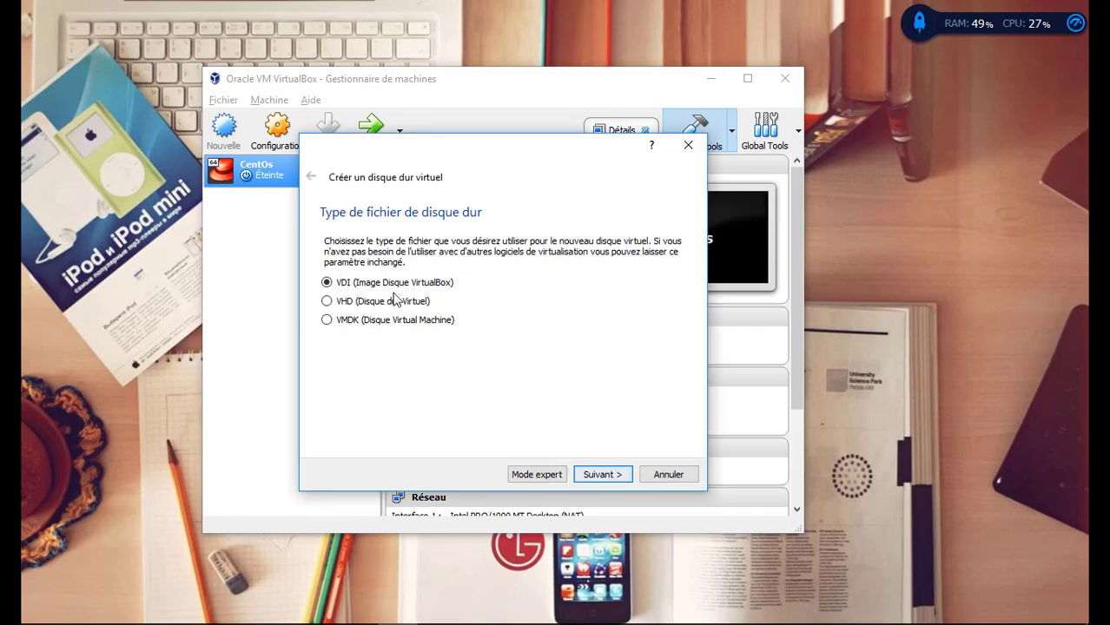
{"action": "left_click", "coordinate": [602, 475]}
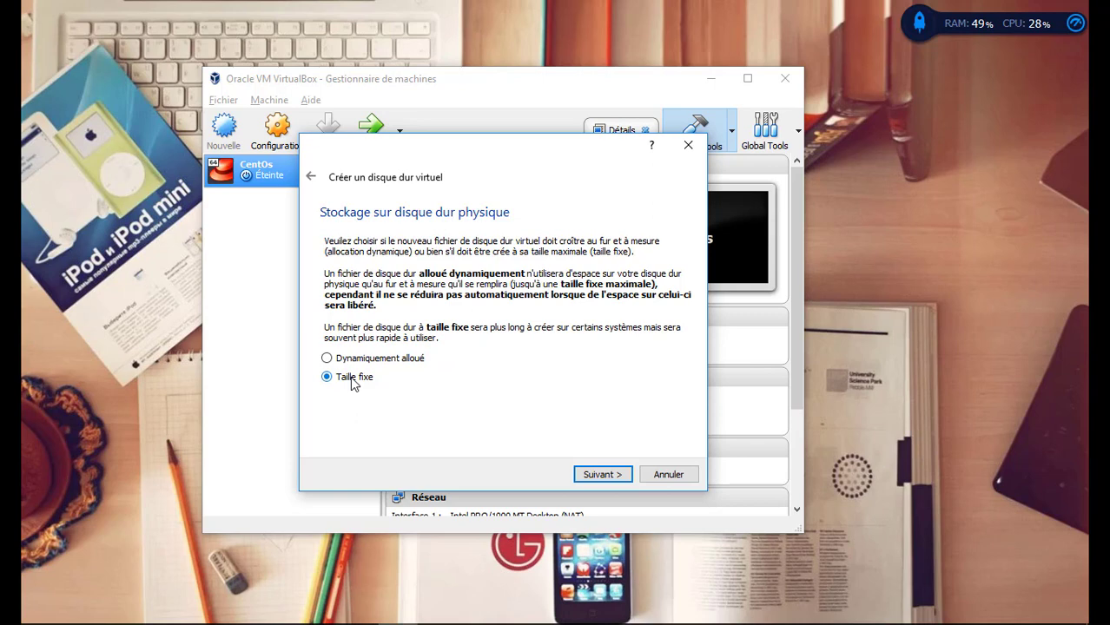
{"action": "left_click", "coordinate": [599, 475]}
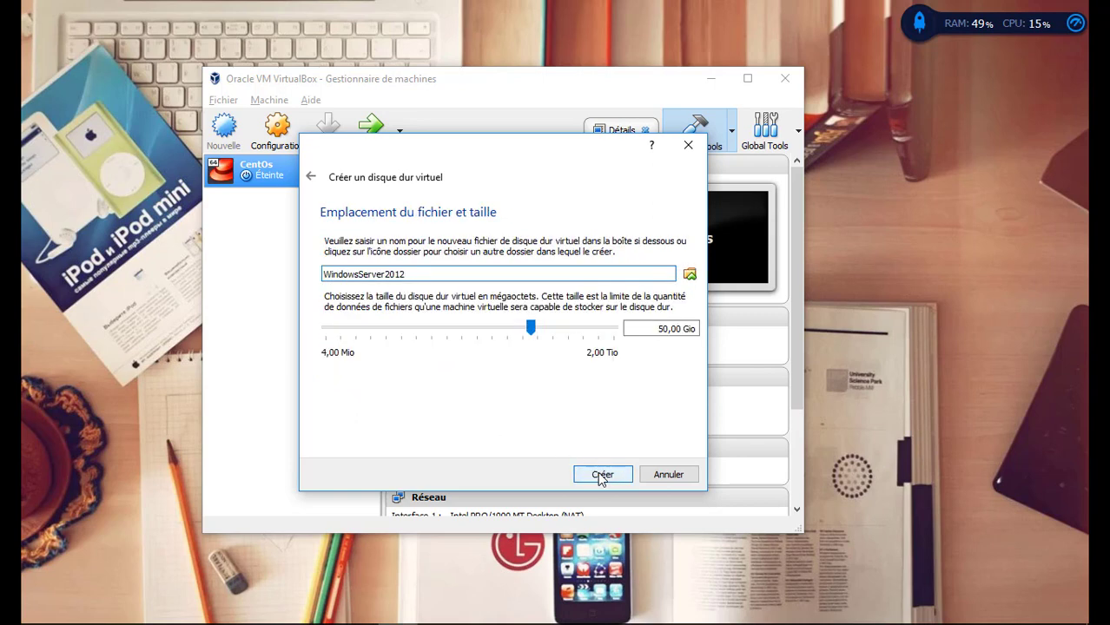
{"action": "left_click", "coordinate": [531, 335]}
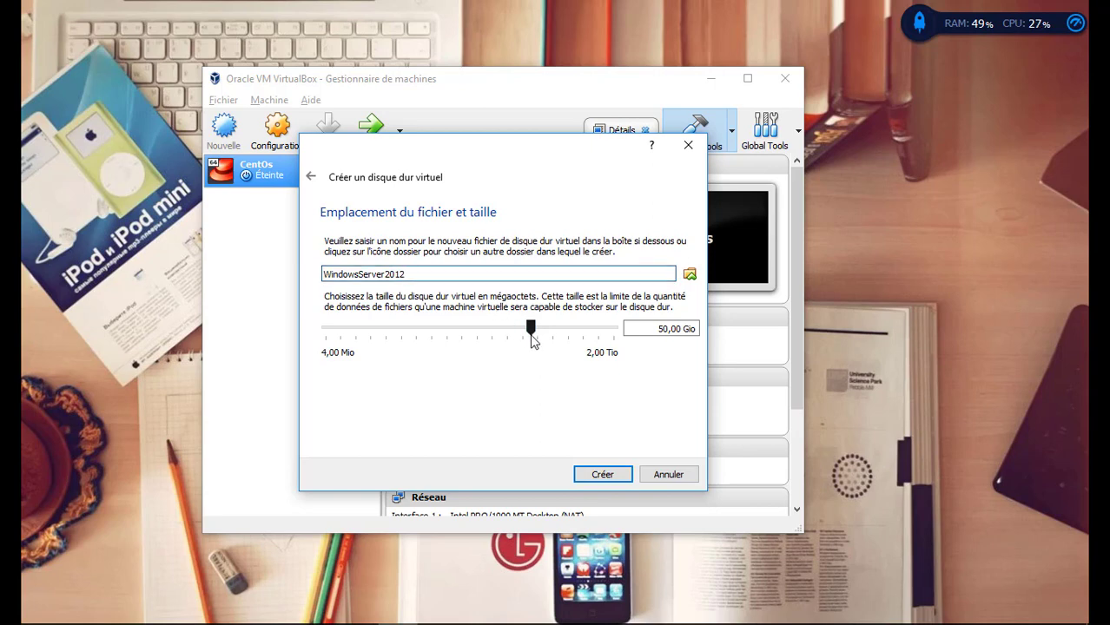
{"action": "left_click_drag", "start_coordinate": [532, 339], "coordinate": [536, 332]}
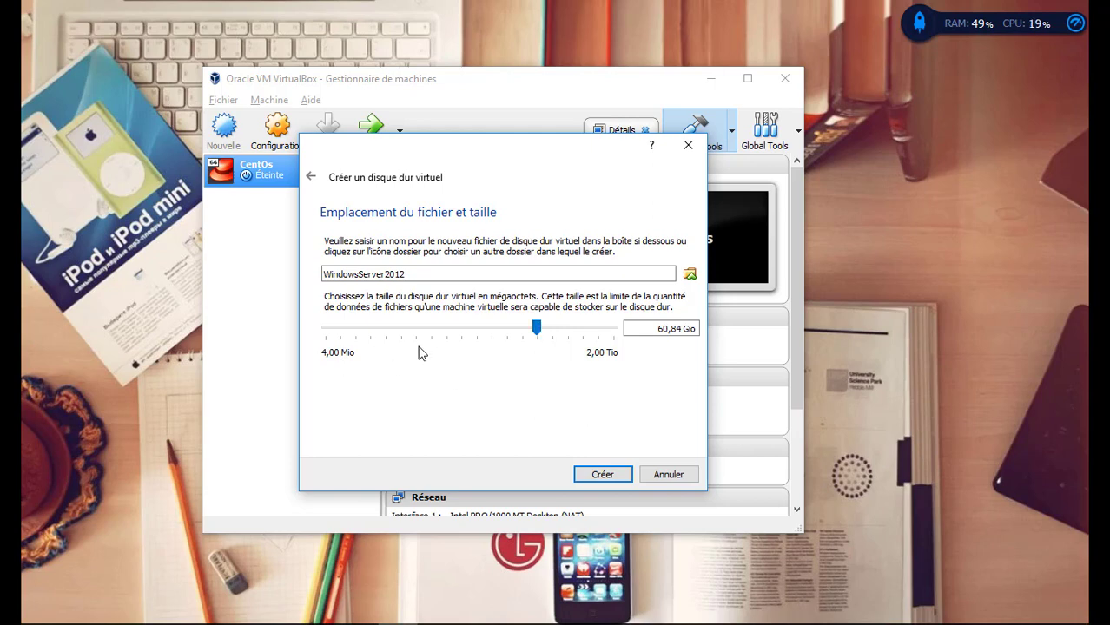
{"action": "mouse_move", "coordinate": [447, 347]}
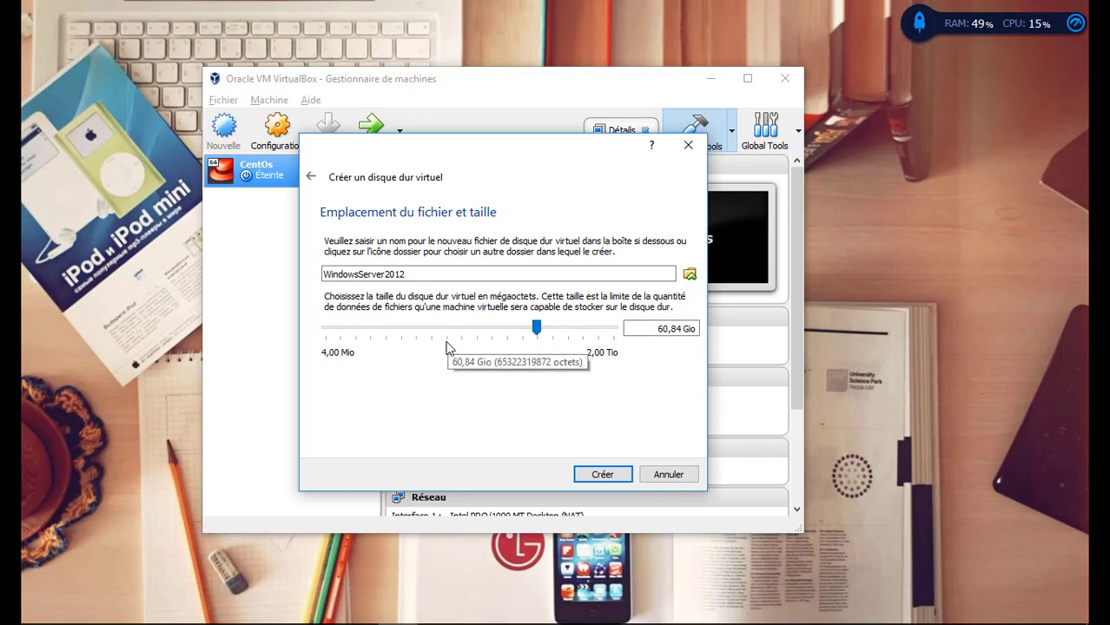
Place the disk file WindowsServer2012.vdi in the CI1-Workshop folder on drive D: and create the disk.
{"action": "left_click", "coordinate": [692, 276]}
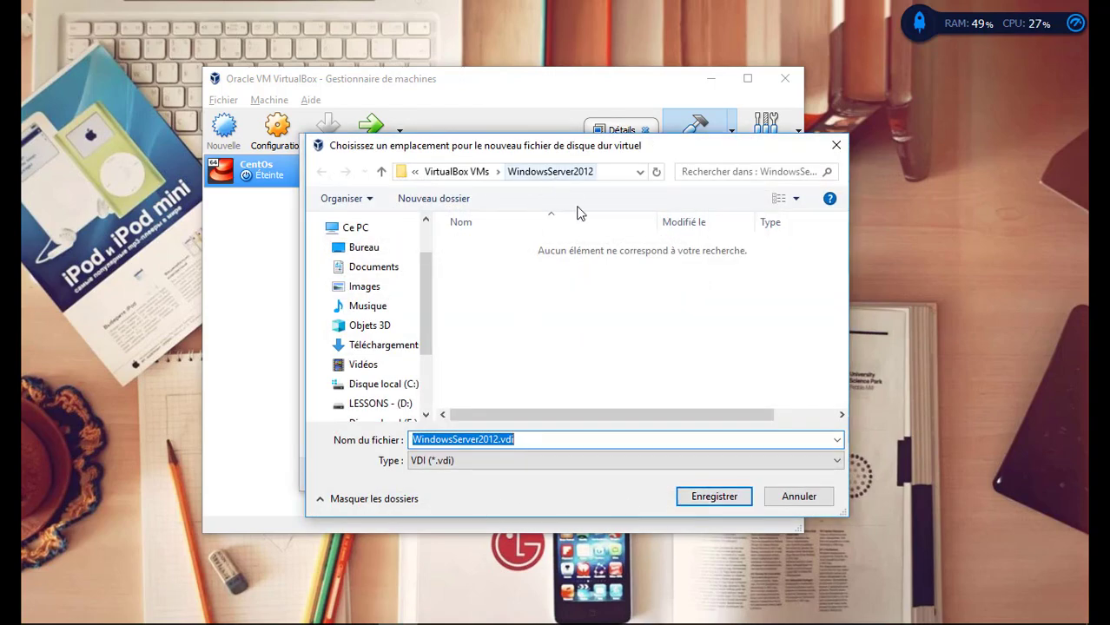
{"action": "left_click", "coordinate": [697, 339]}
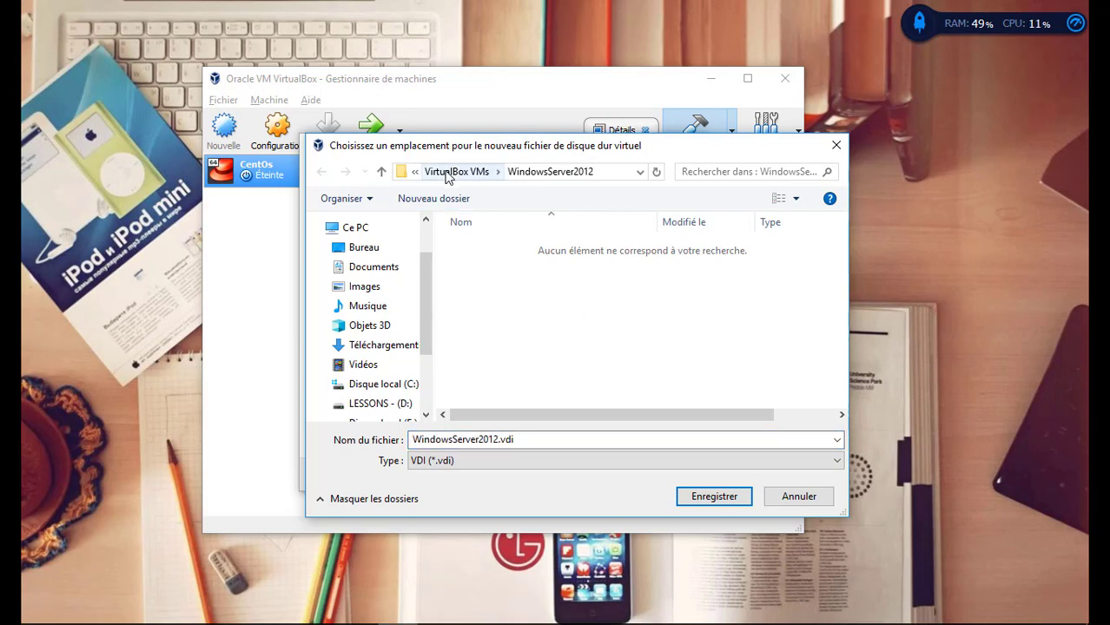
{"action": "left_click_drag", "start_coordinate": [427, 335], "coordinate": [426, 370]}
{"action": "left_click", "coordinate": [392, 338]}
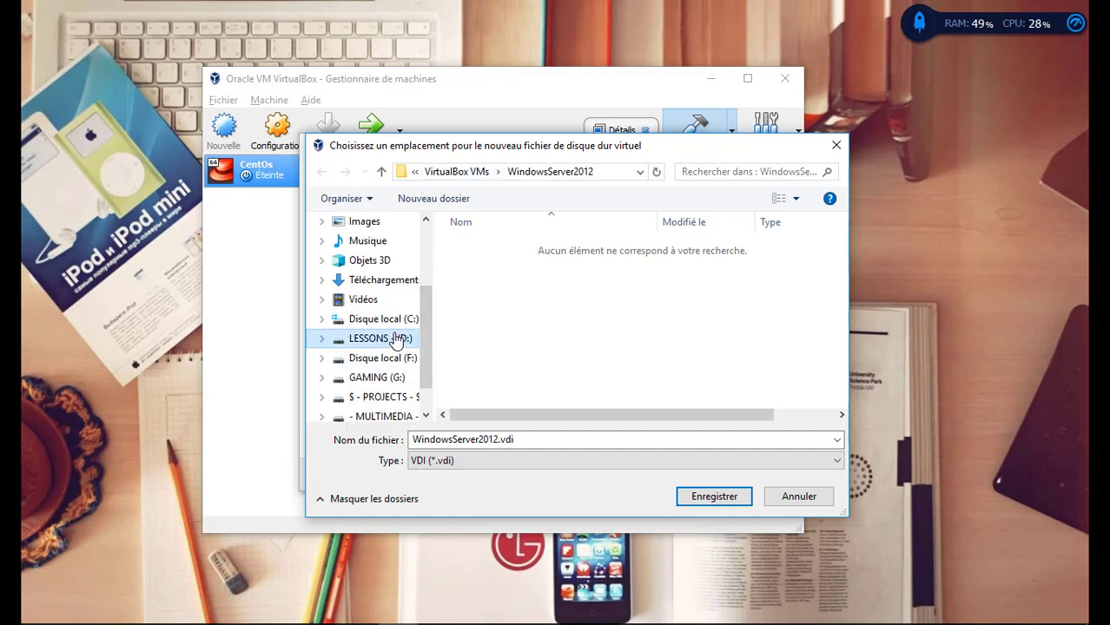
{"action": "double_click", "coordinate": [507, 276]}
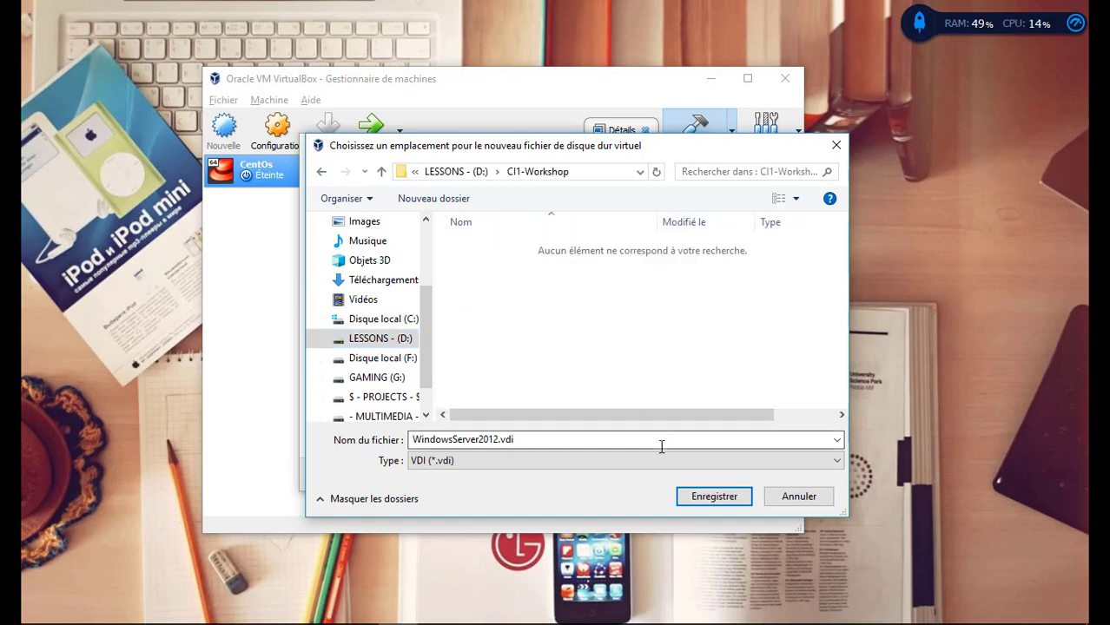
{"action": "left_click", "coordinate": [712, 499]}
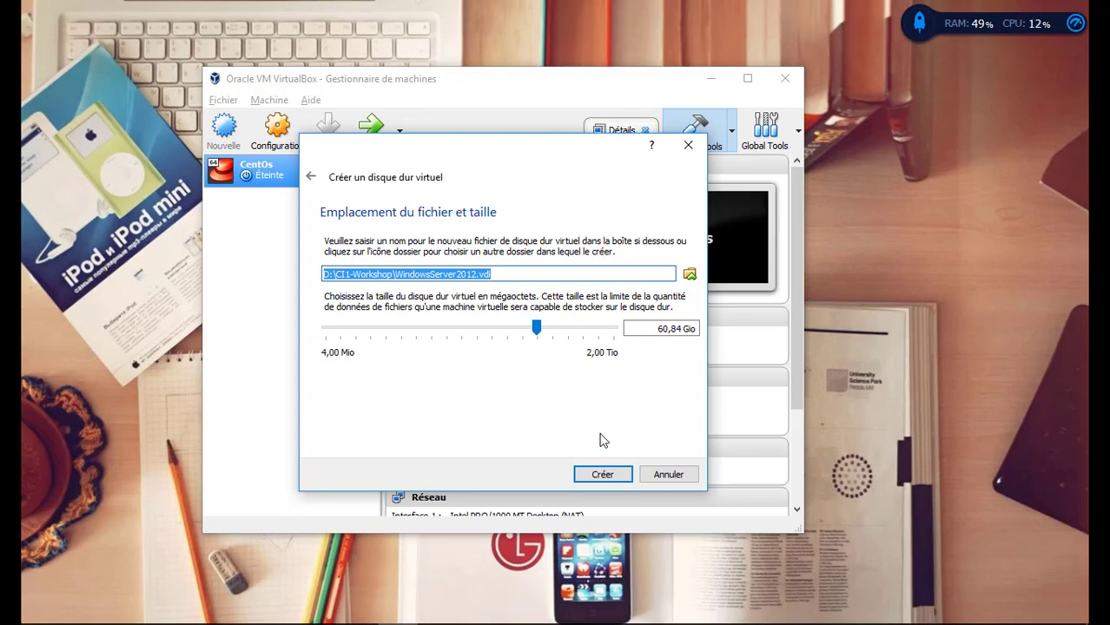
{"action": "left_click", "coordinate": [613, 475]}
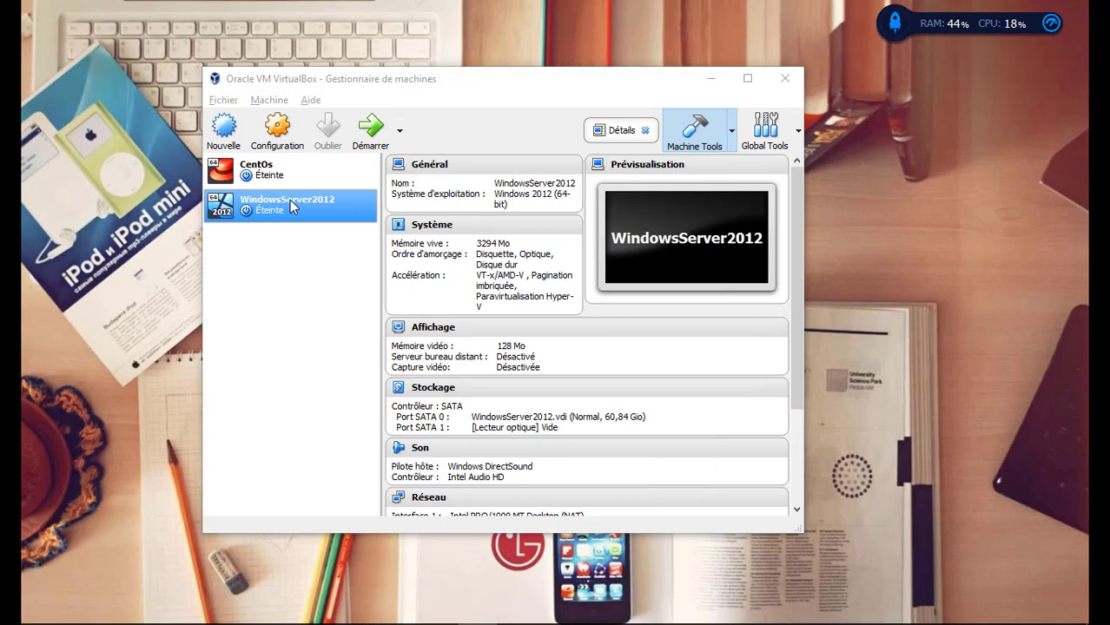
In the WindowsServer2012 machine's system settings, enable network in the boot order and the internal clock in UTC.
{"action": "left_click", "coordinate": [270, 218]}
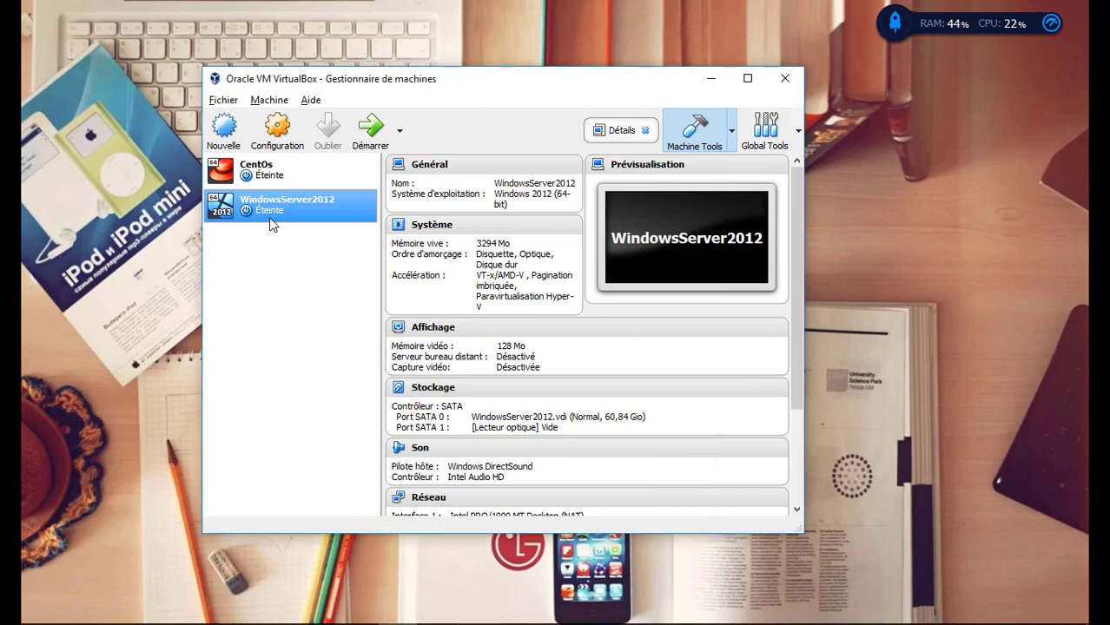
{"action": "left_click", "coordinate": [278, 130]}
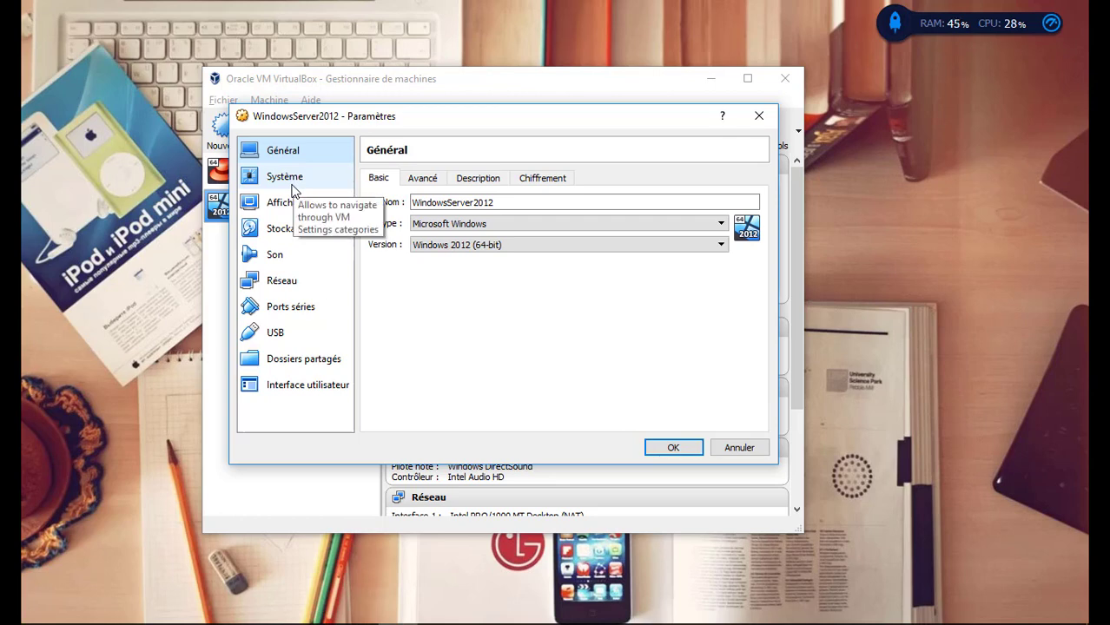
{"action": "left_click", "coordinate": [293, 178]}
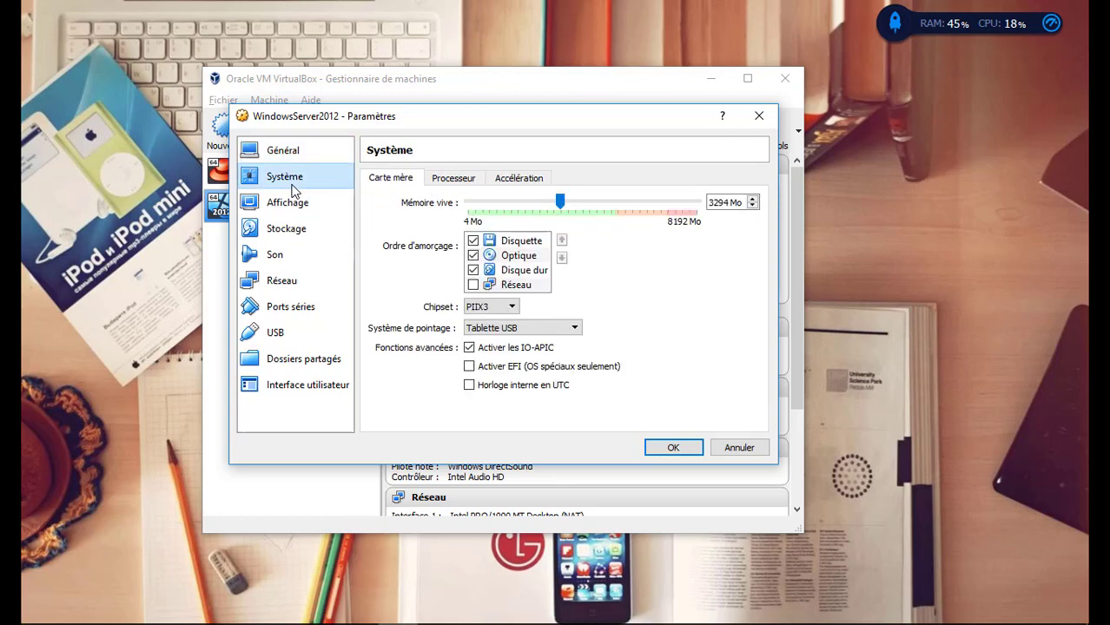
{"action": "left_click", "coordinate": [473, 285]}
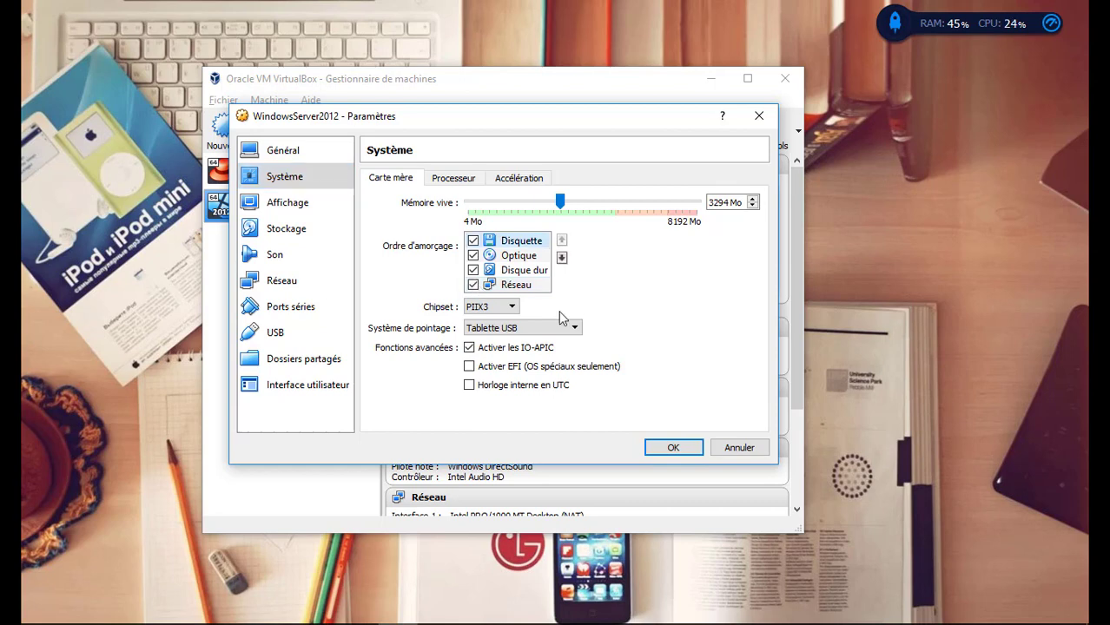
{"action": "left_click", "coordinate": [496, 387]}
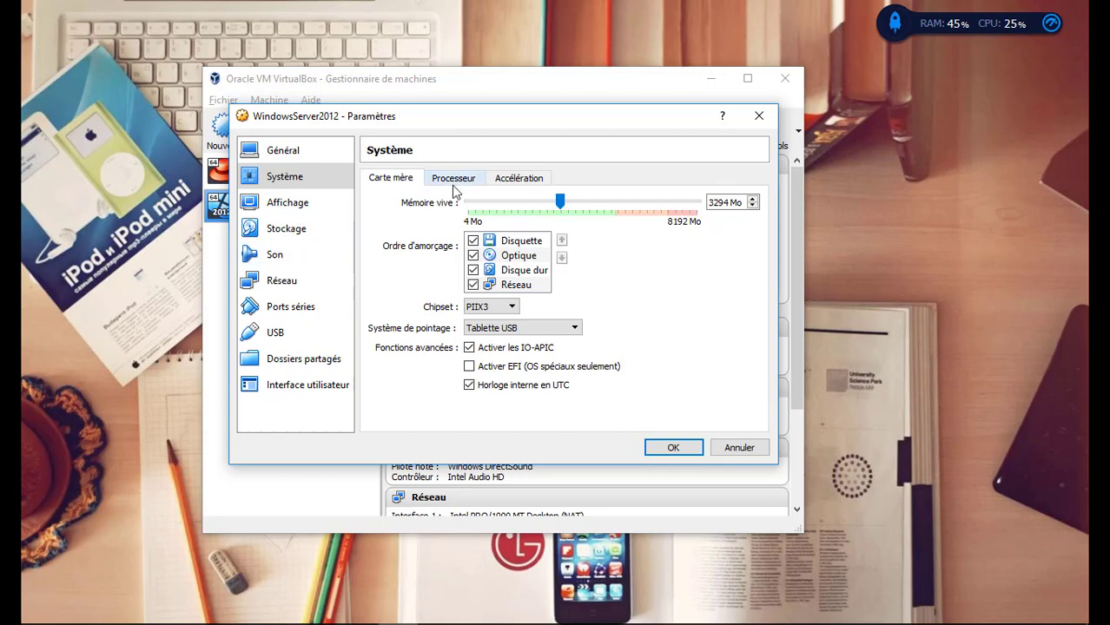
Set the virtual machine's number of processors to 2.
{"action": "left_click", "coordinate": [460, 185]}
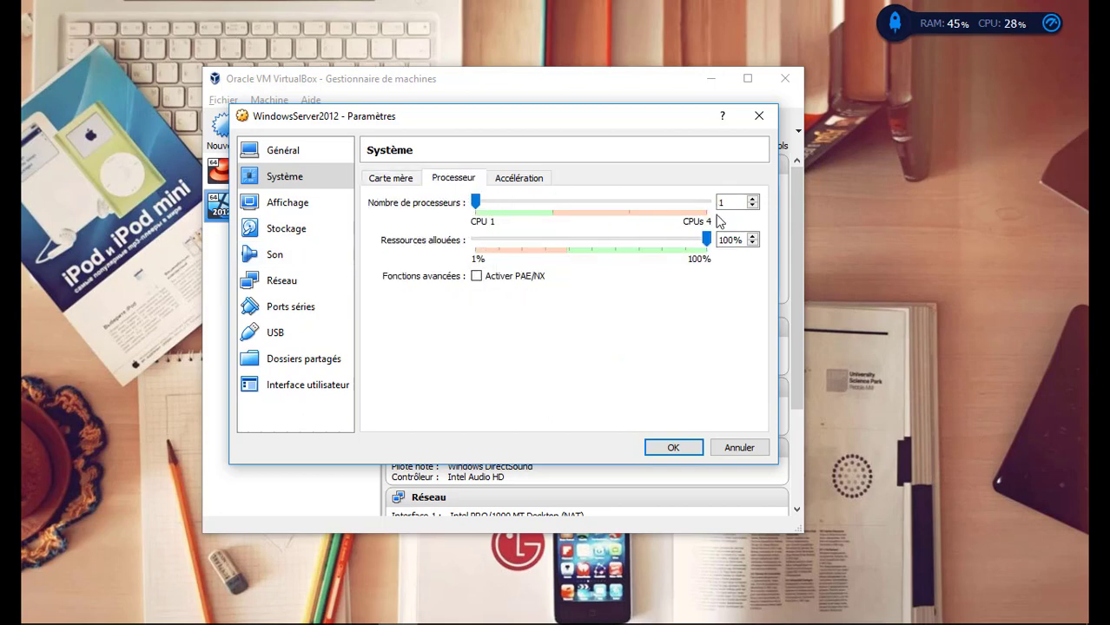
{"action": "left_click", "coordinate": [753, 199]}
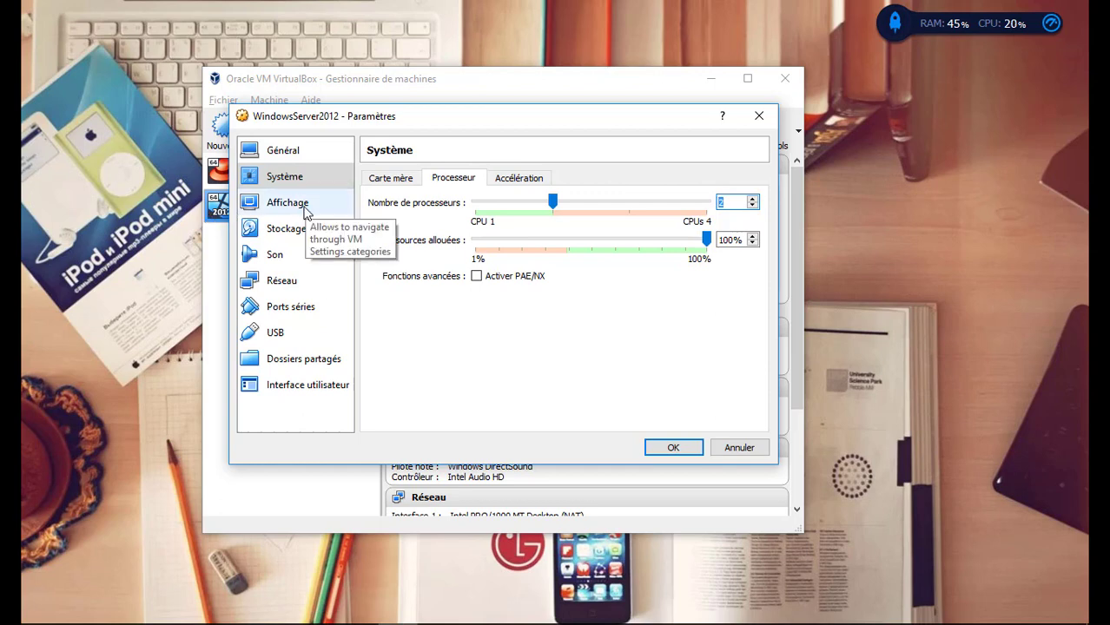
Insert the 9600.17050.WINBLUE_REFRESH French server evaluation ISO into the virtual machine's empty optical drive.
{"action": "left_click", "coordinate": [307, 233]}
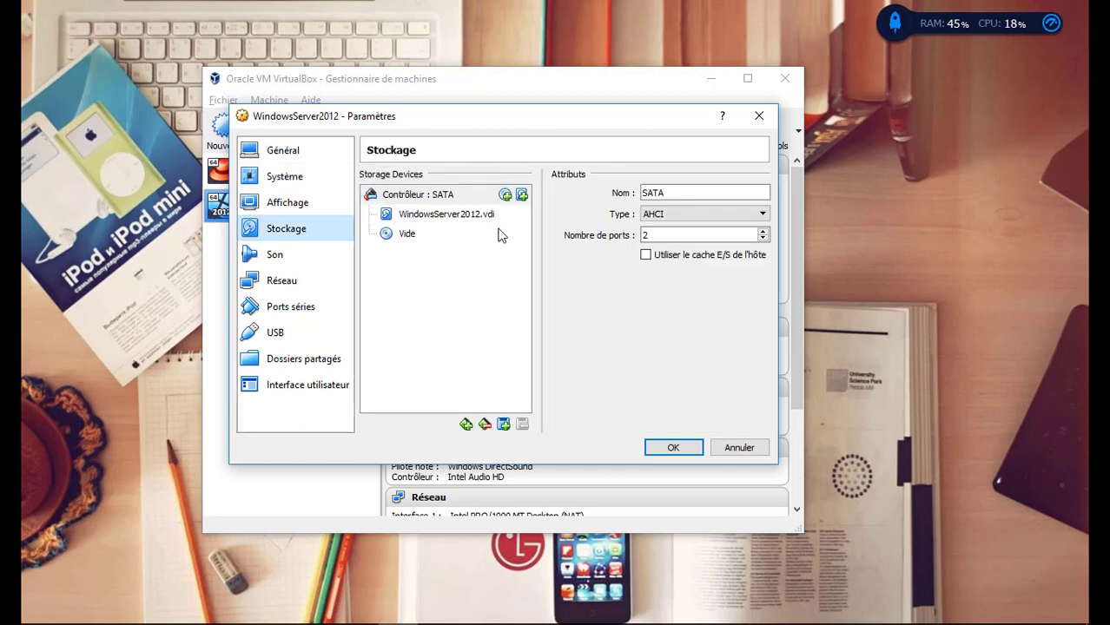
{"action": "left_click", "coordinate": [414, 244]}
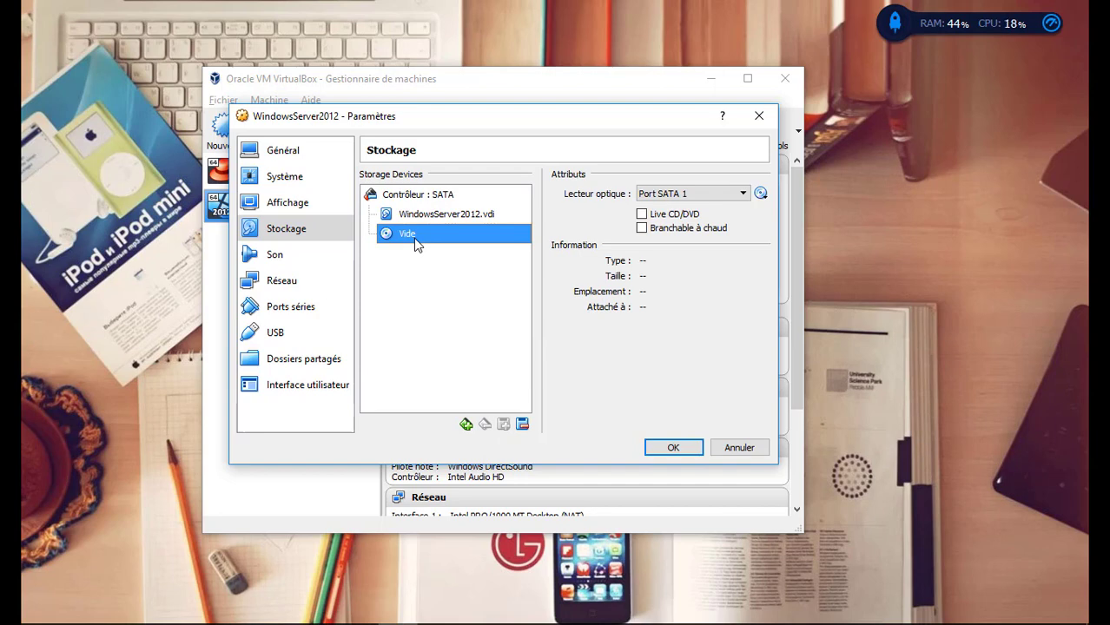
{"action": "left_click", "coordinate": [761, 193]}
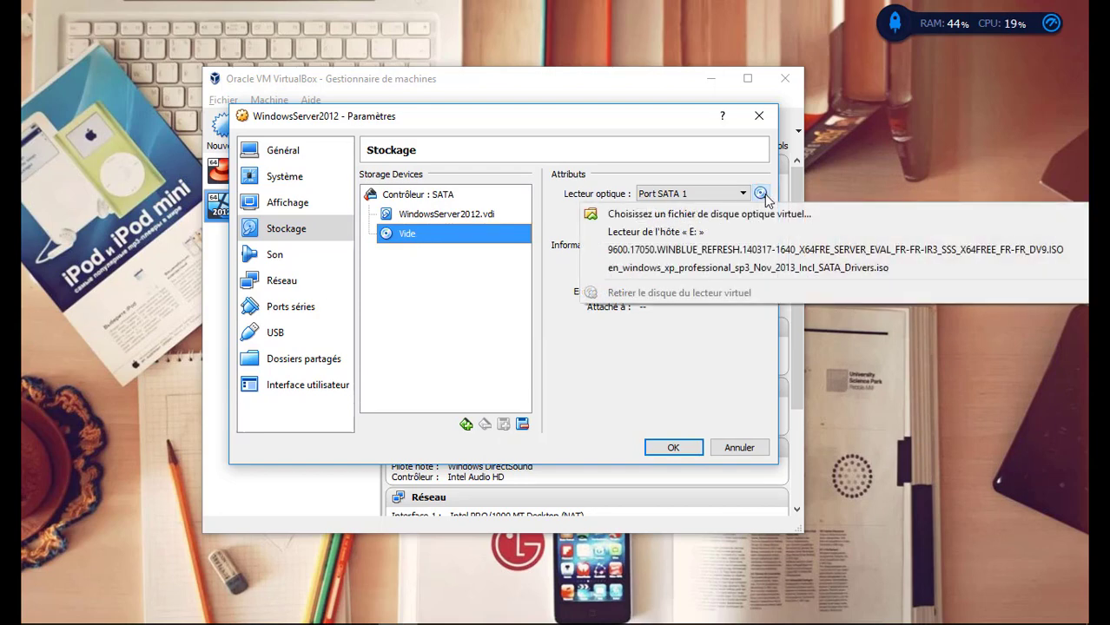
{"action": "left_click", "coordinate": [732, 250]}
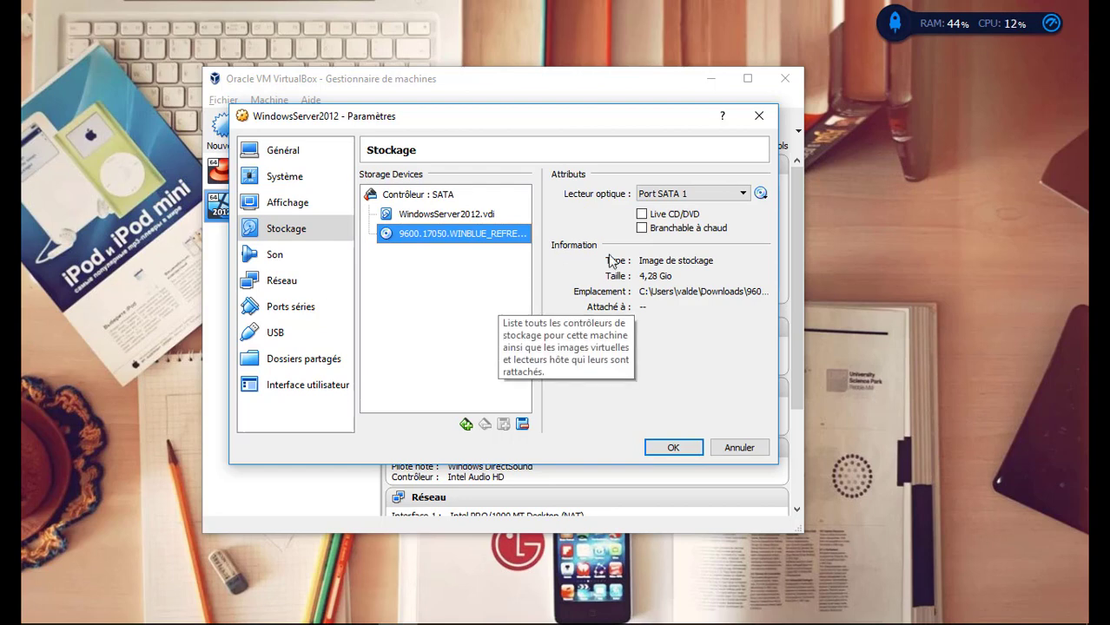
{"action": "left_click", "coordinate": [761, 194]}
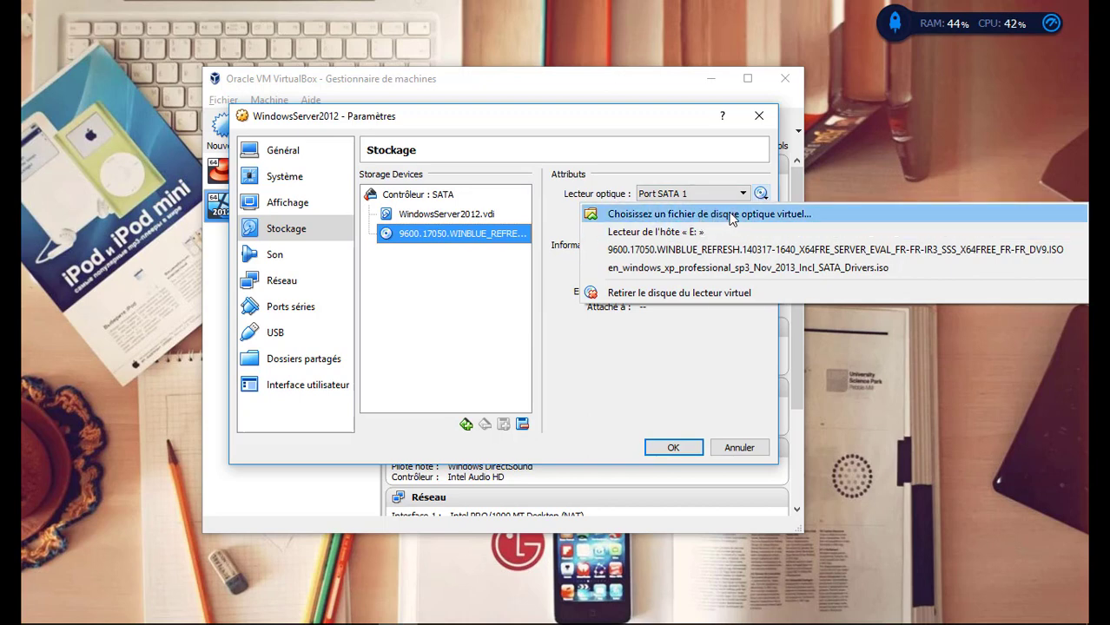
{"action": "left_click", "coordinate": [511, 313]}
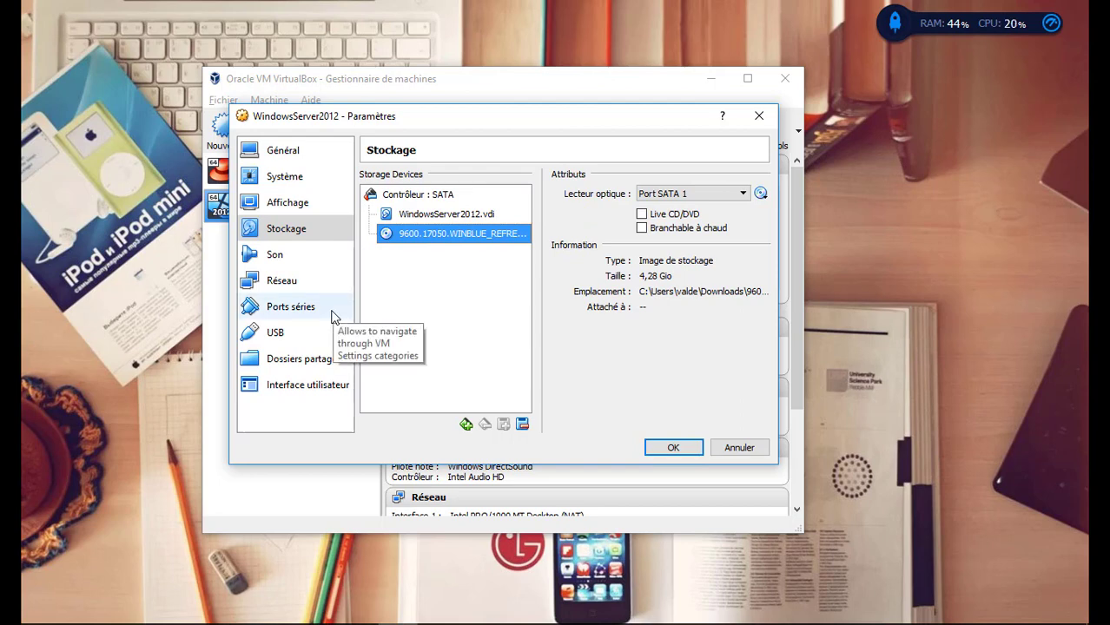
Set network adapter 1 to bridged access (Accès par pont) through the Qualcomm Atheros AR956x Wireless Network Adapter and save the machine settings.
{"action": "left_click", "coordinate": [313, 277]}
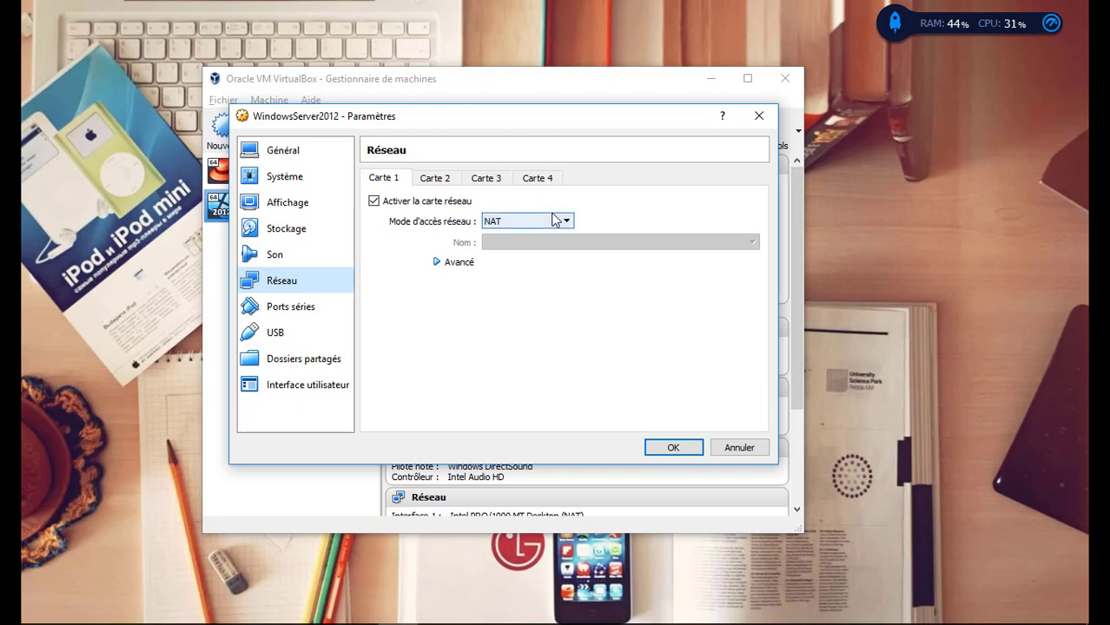
{"action": "left_click", "coordinate": [572, 224]}
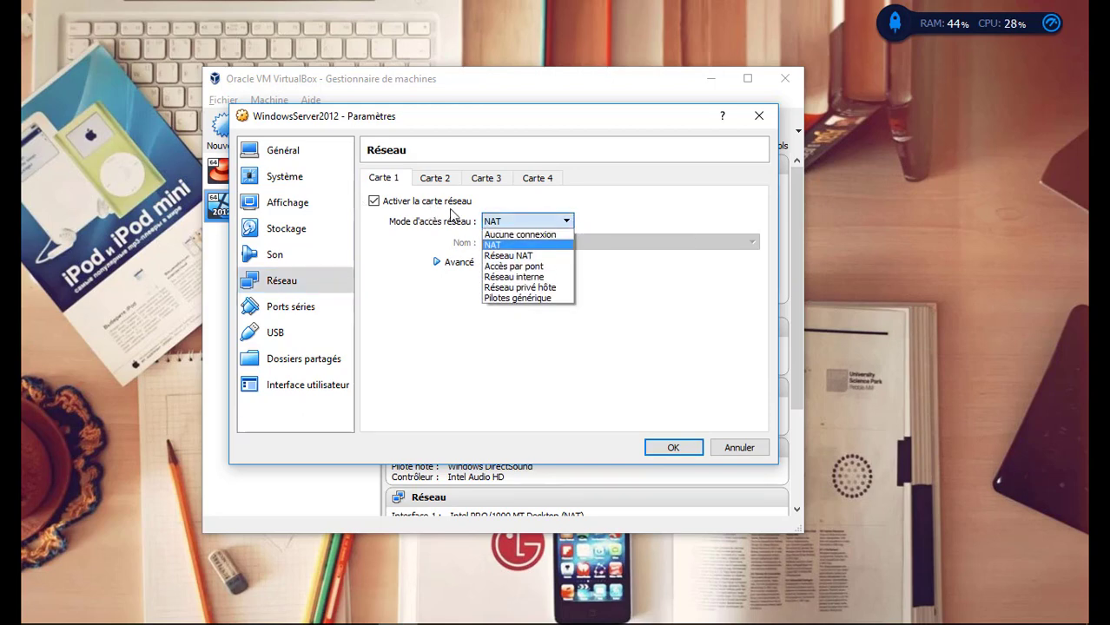
{"action": "left_click", "coordinate": [545, 265]}
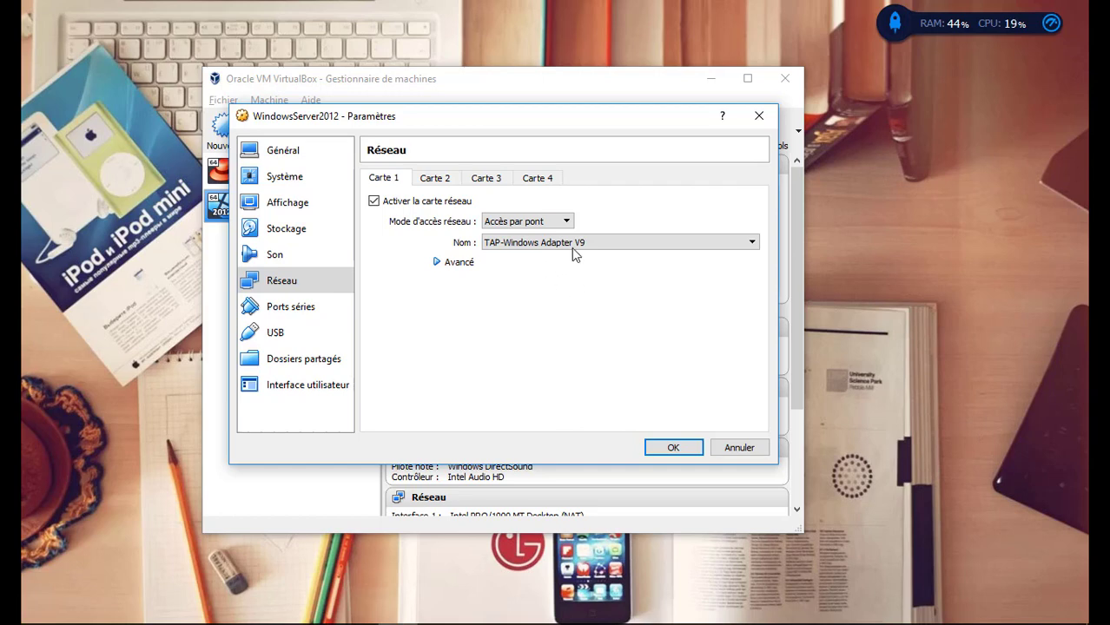
{"action": "left_click", "coordinate": [573, 248]}
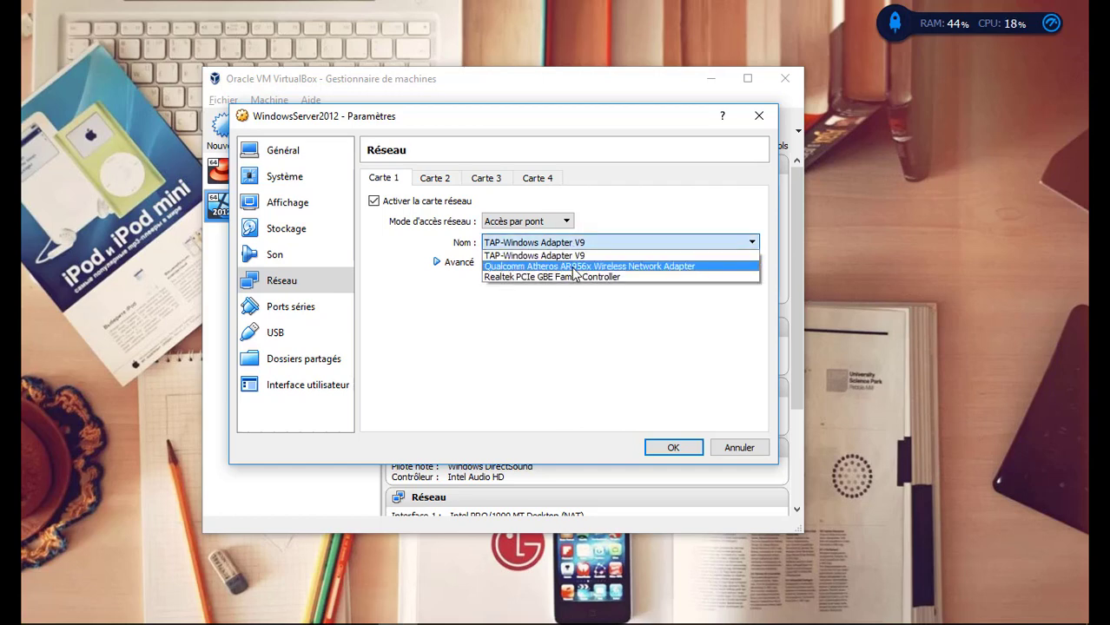
{"action": "left_click", "coordinate": [574, 267]}
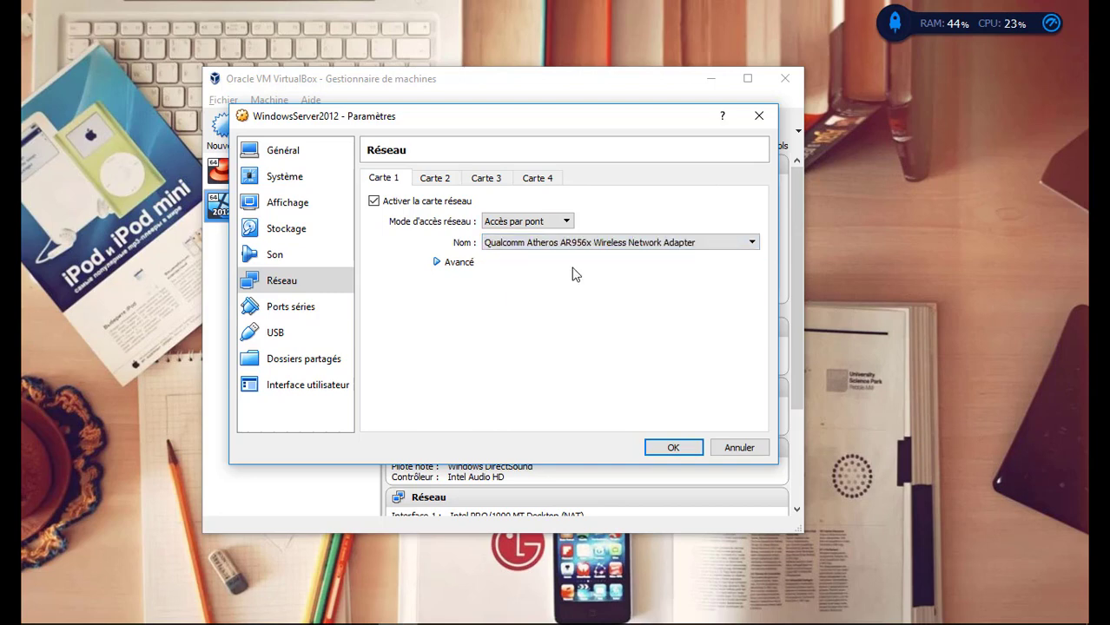
{"action": "left_click", "coordinate": [437, 263]}
{"action": "left_click", "coordinate": [437, 263]}
{"action": "left_click", "coordinate": [686, 451]}
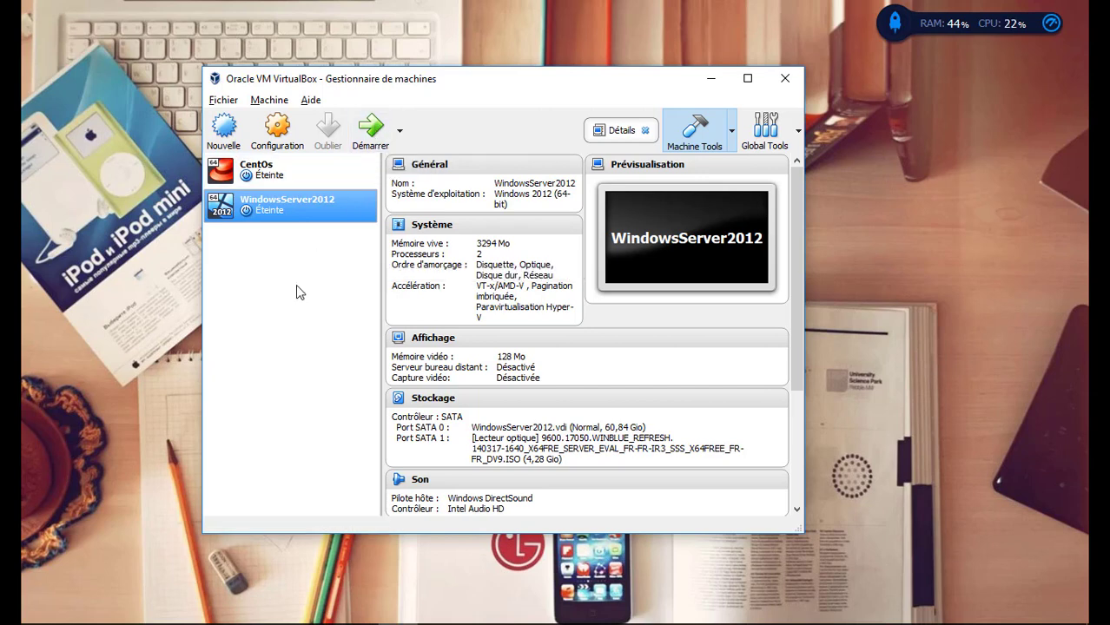
Start the WindowsServer2012 virtual machine from the inserted installation ISO.
{"action": "left_click", "coordinate": [362, 140]}
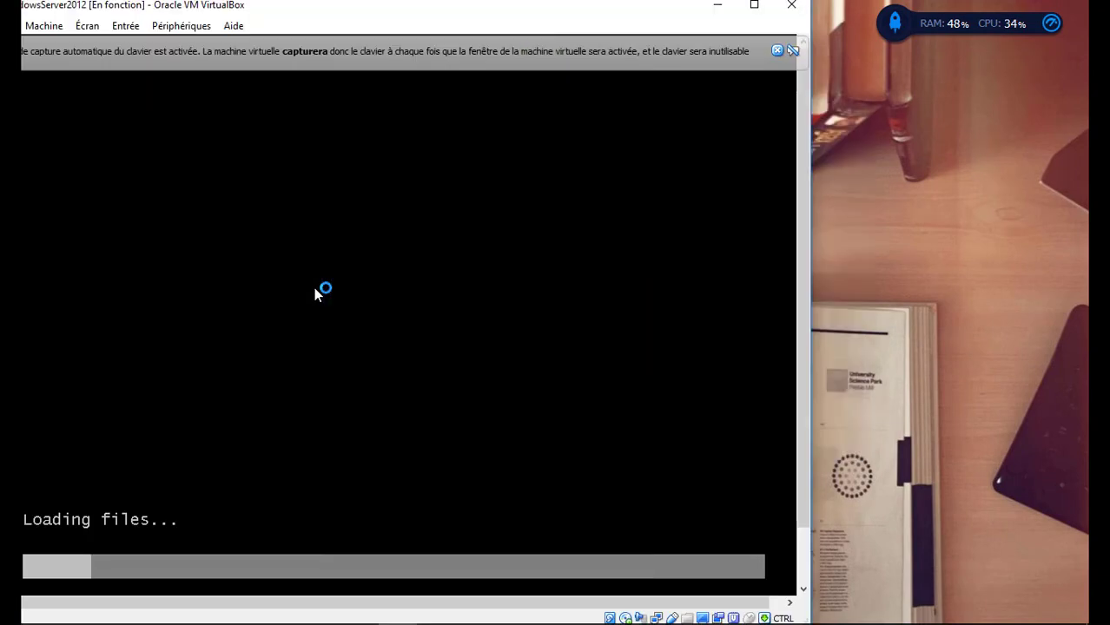
Keep the French language, regional format and keyboard settings and start the Windows Server 2012 R2 installation.
{"action": "left_click_drag", "start_coordinate": [468, 12], "coordinate": [632, 31]}
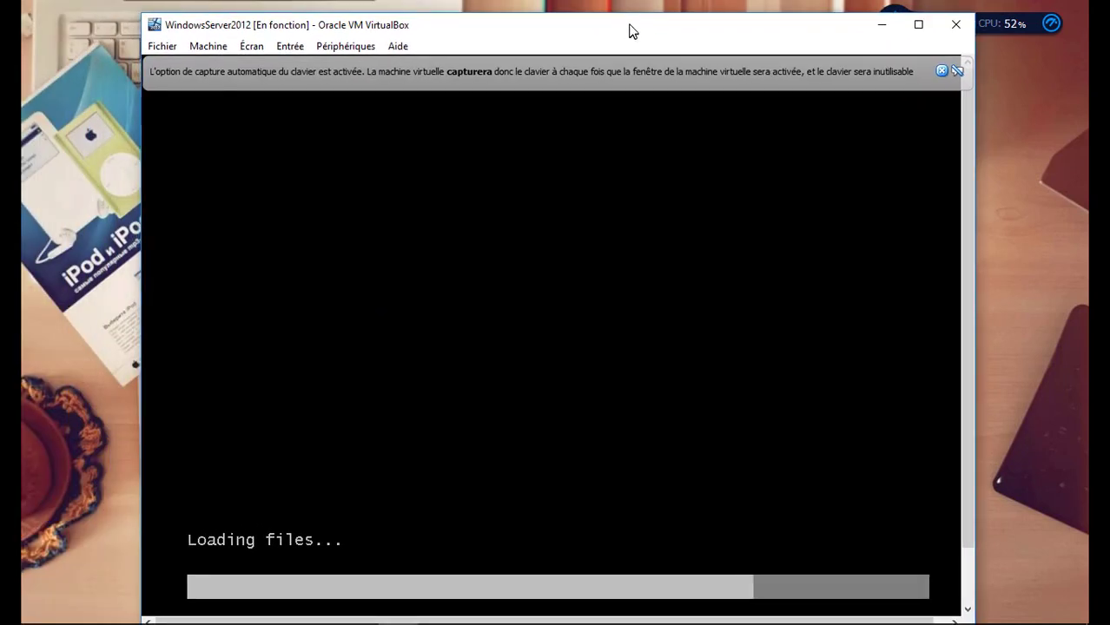
{"action": "left_click", "coordinate": [943, 71]}
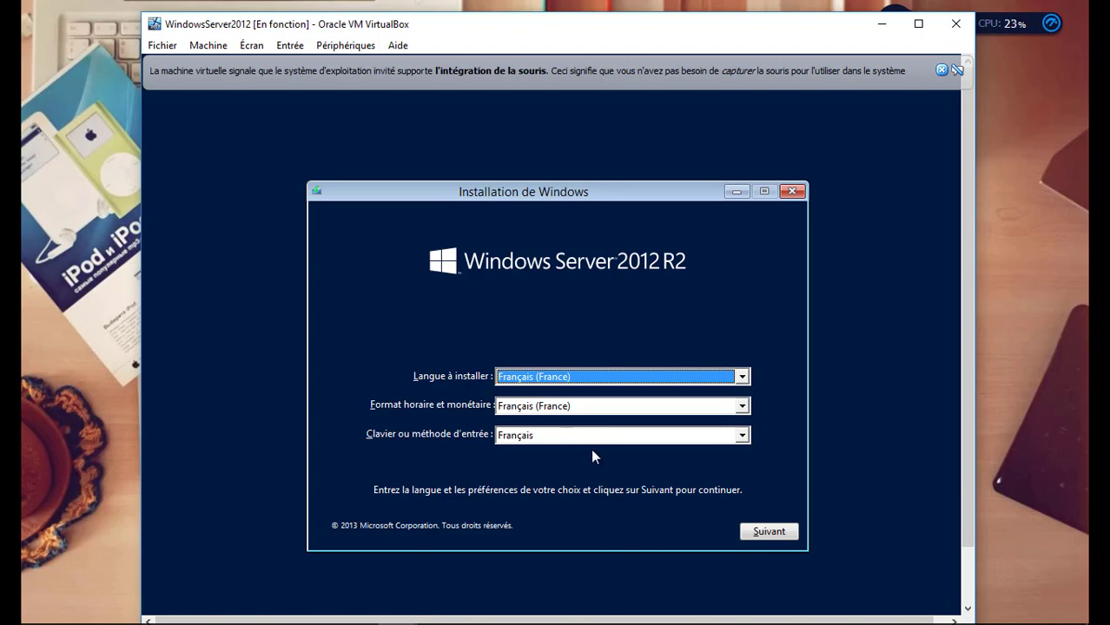
{"action": "left_click", "coordinate": [743, 435]}
{"action": "left_click", "coordinate": [745, 439]}
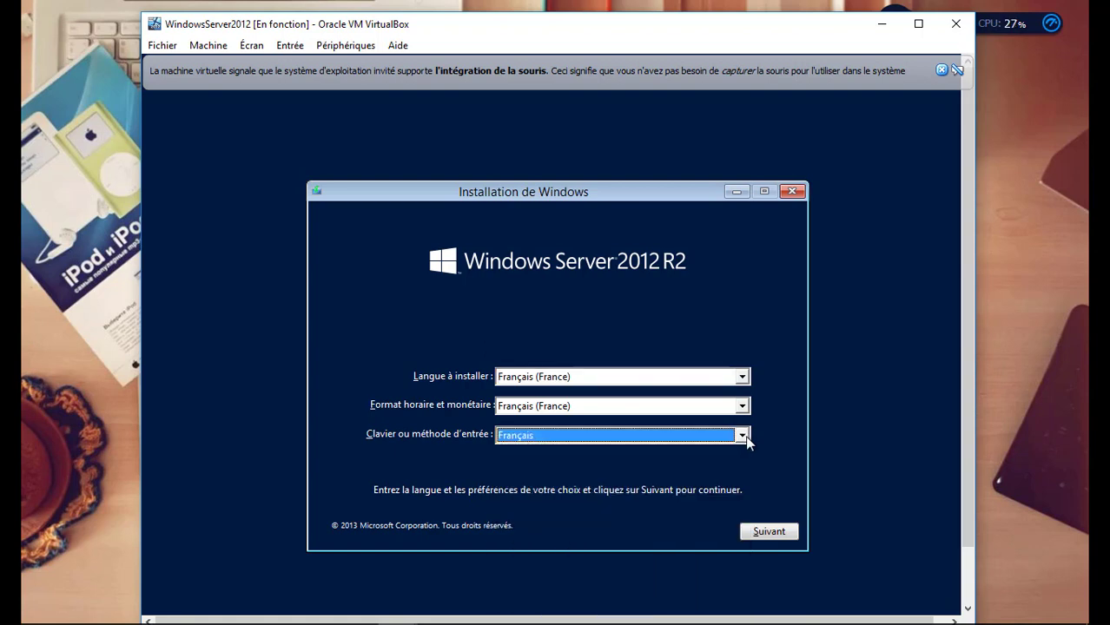
{"action": "left_click", "coordinate": [769, 531]}
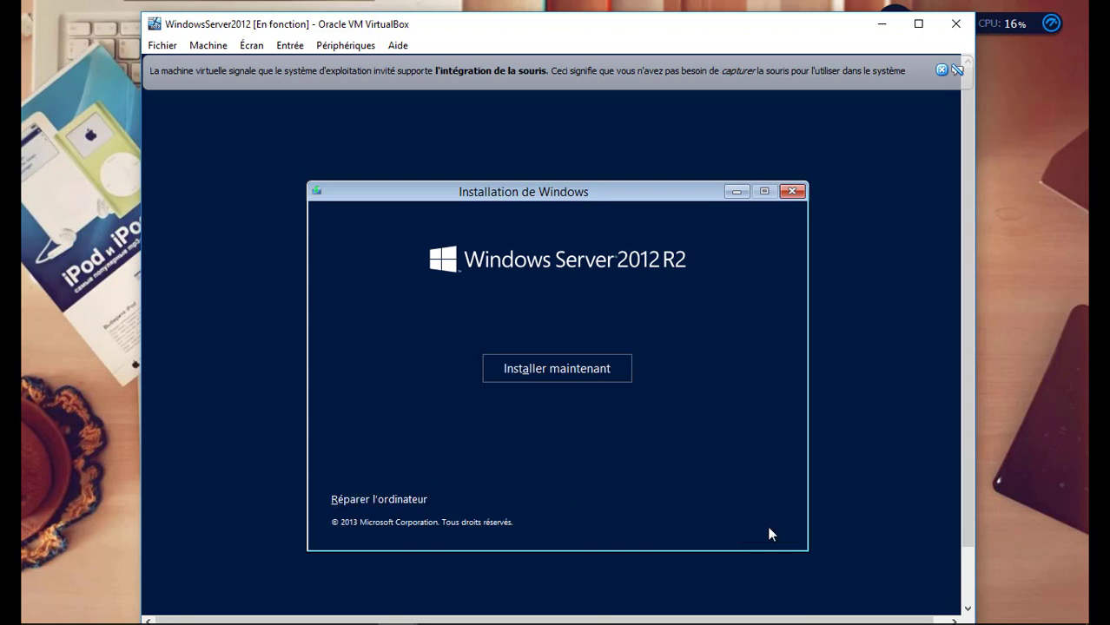
{"action": "left_click", "coordinate": [589, 373]}
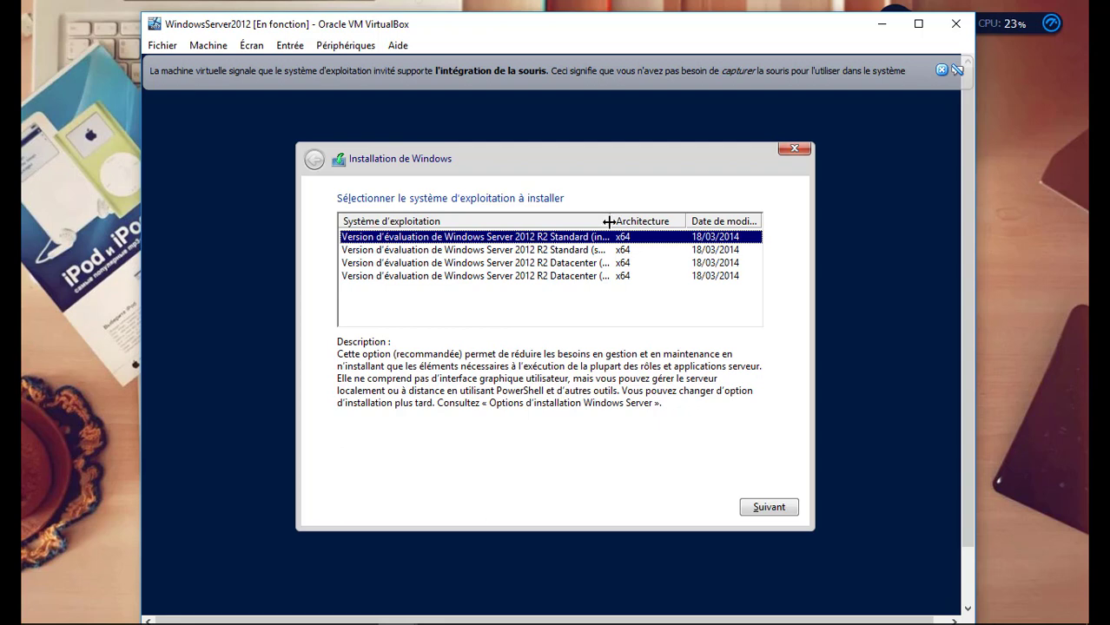
Choose the Windows Server 2012 R2 Datacenter evaluation edition with a graphical interface as the operating system to install.
{"action": "left_click_drag", "start_coordinate": [609, 222], "coordinate": [686, 222]}
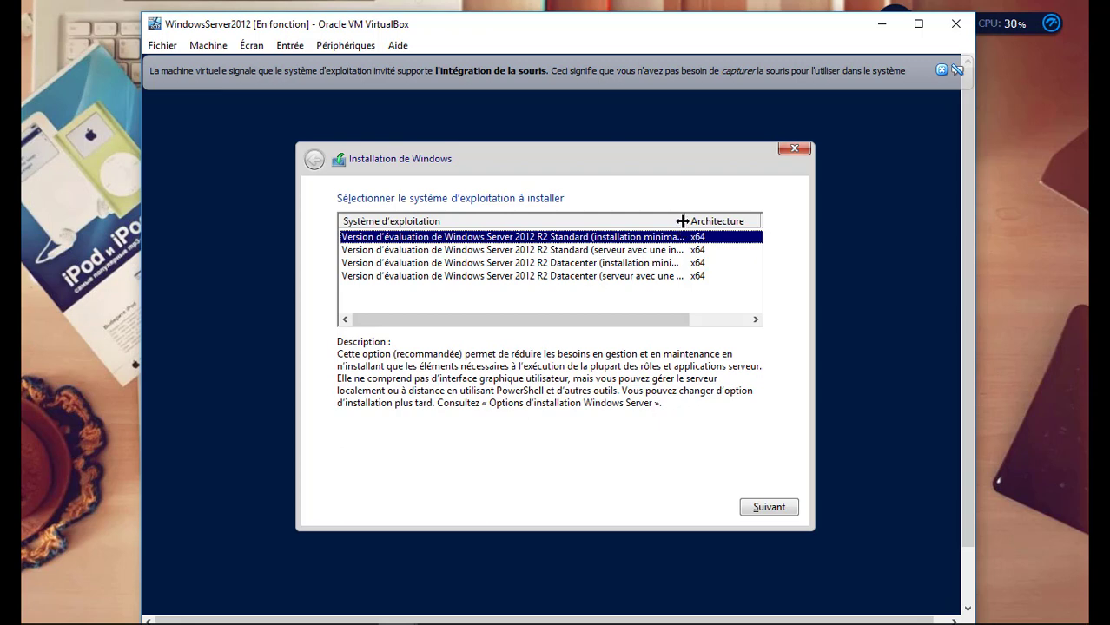
{"action": "left_click_drag", "start_coordinate": [682, 222], "coordinate": [728, 221]}
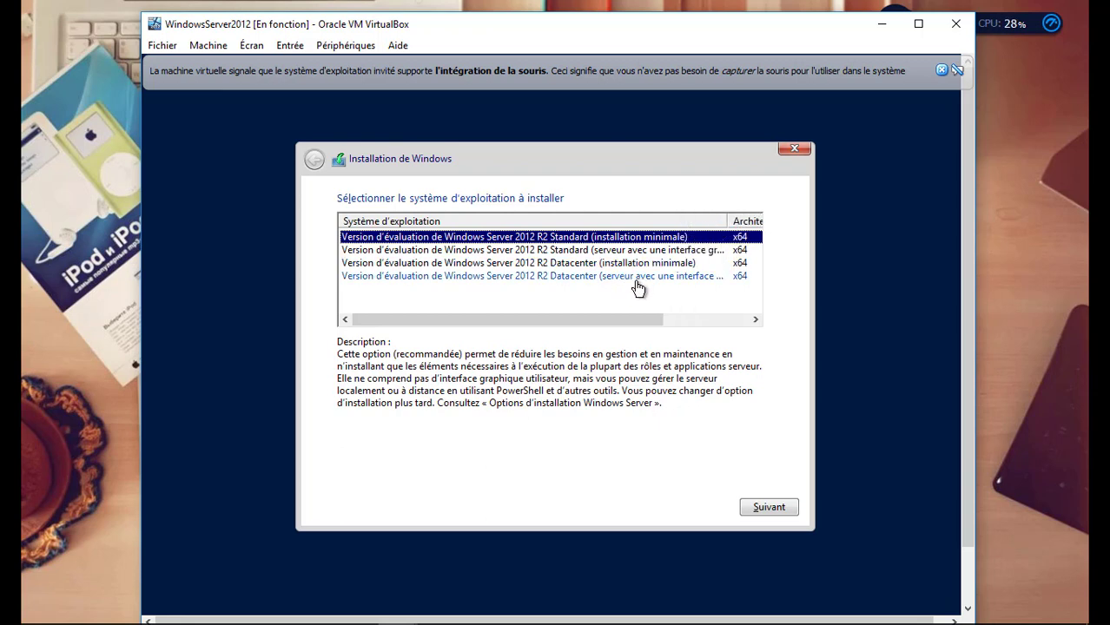
{"action": "left_click", "coordinate": [553, 276]}
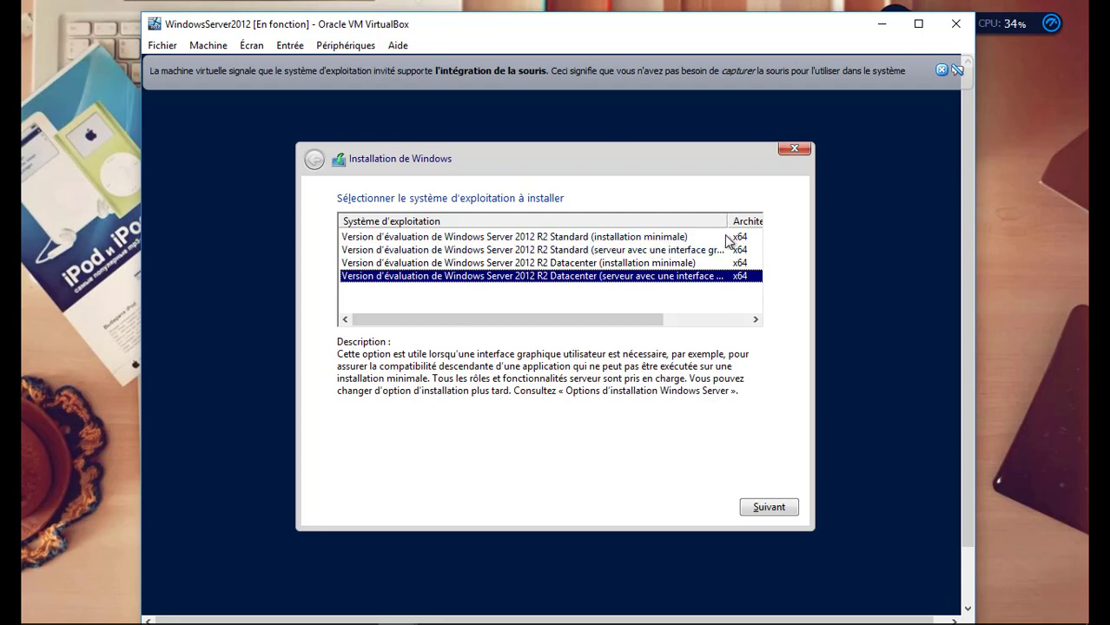
{"action": "left_click_drag", "start_coordinate": [727, 224], "coordinate": [707, 226]}
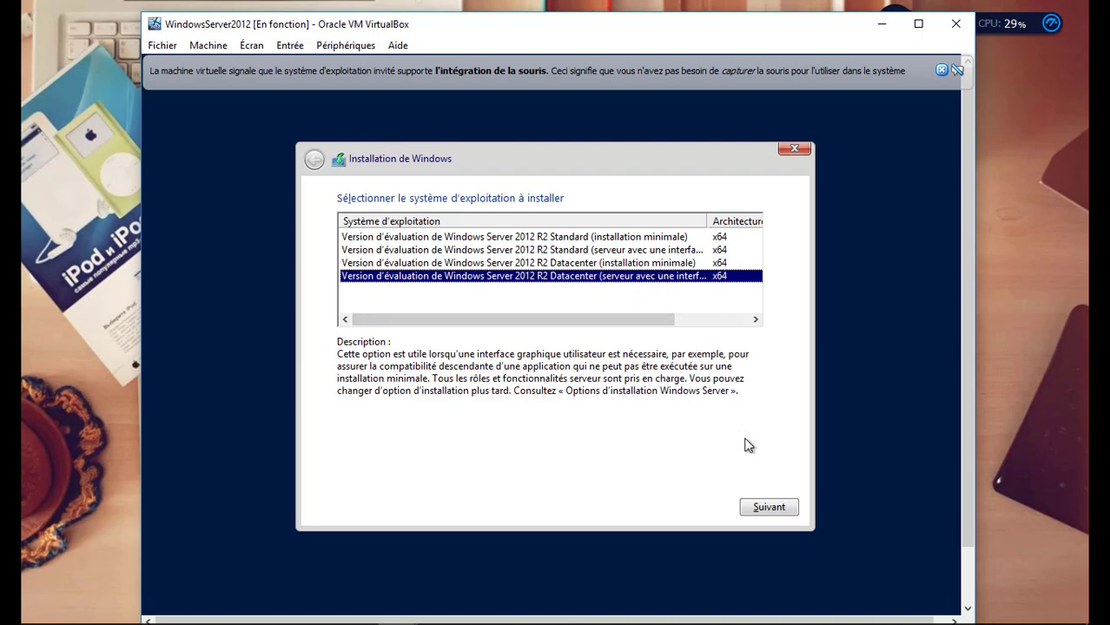
{"action": "left_click", "coordinate": [769, 508]}
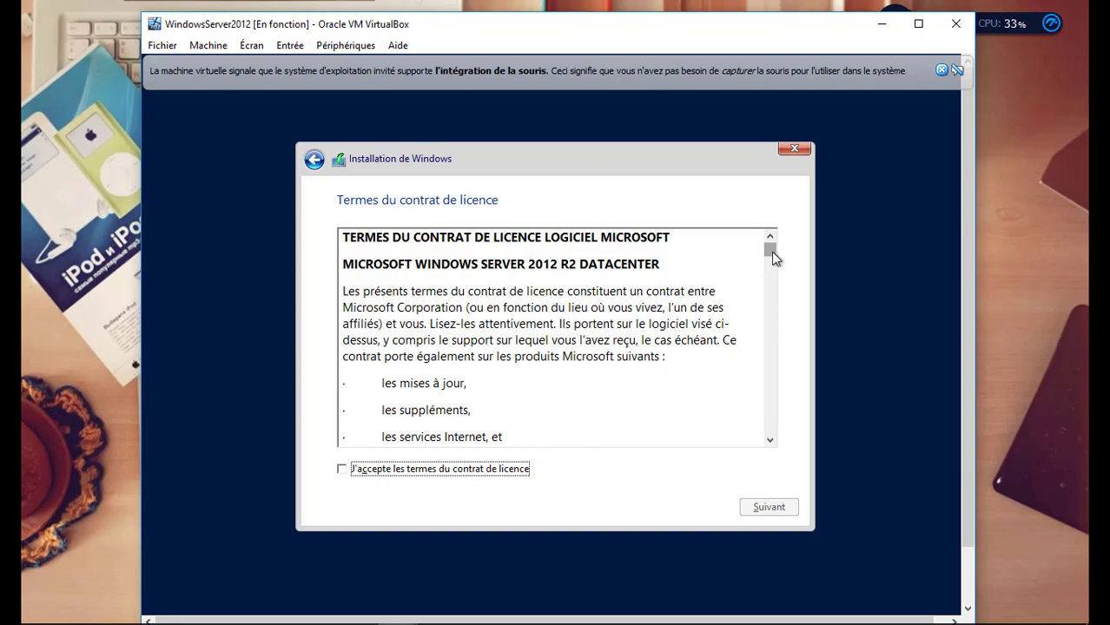
Accept the licence terms and launch a custom (Personnalisé) installation of Windows on the unallocated space of Lecteur 0.
{"action": "mouse_move", "coordinate": [772, 251]}
{"action": "left_mouse_down"}
{"action": "mouse_move", "coordinate": [773, 444]}
{"action": "mouse_move", "coordinate": [770, 247]}
{"action": "left_mouse_up"}
{"action": "left_click", "coordinate": [767, 510]}
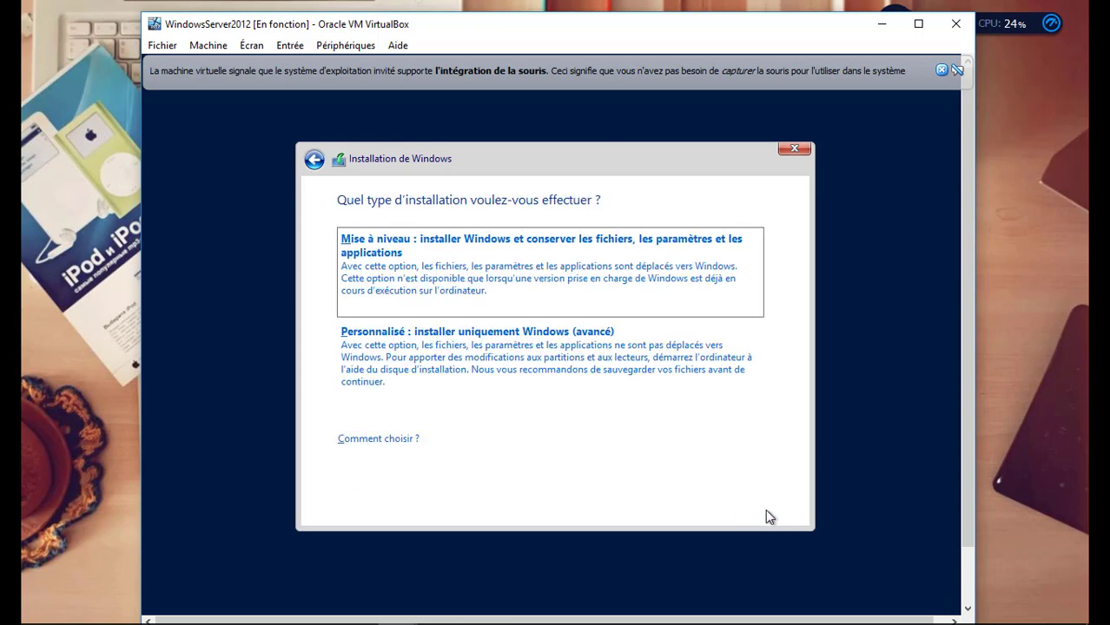
{"action": "left_click", "coordinate": [504, 361]}
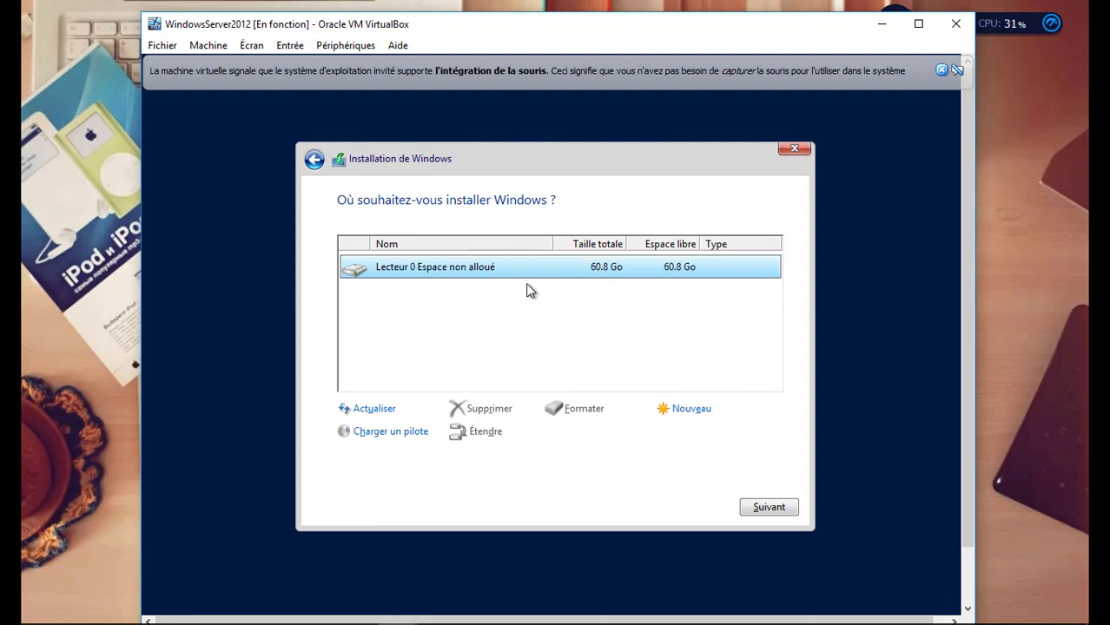
{"action": "left_click", "coordinate": [767, 508]}
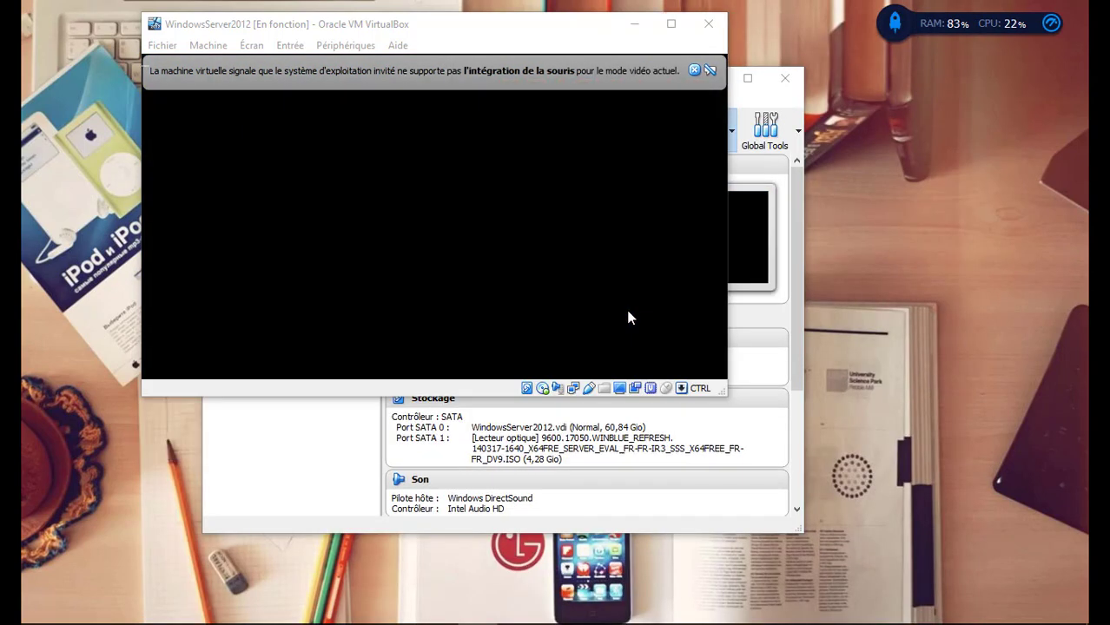
Maximize the virtual machine window during the setup restarts and dismiss the mouse integration notices.
{"action": "left_click", "coordinate": [694, 70]}
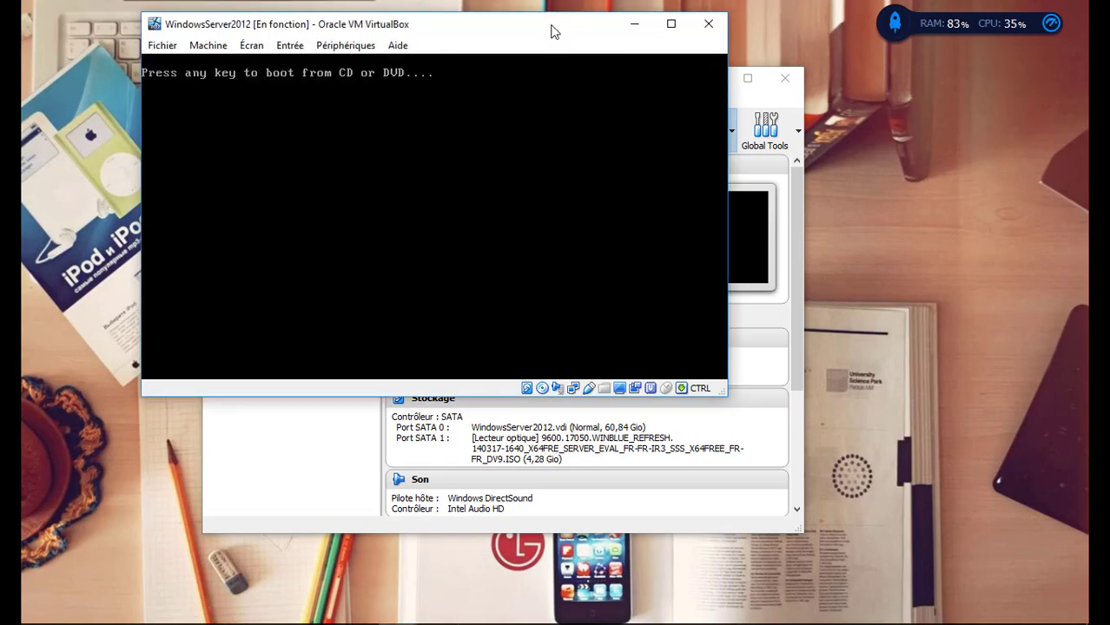
{"action": "left_click_drag", "start_coordinate": [553, 31], "coordinate": [695, 116]}
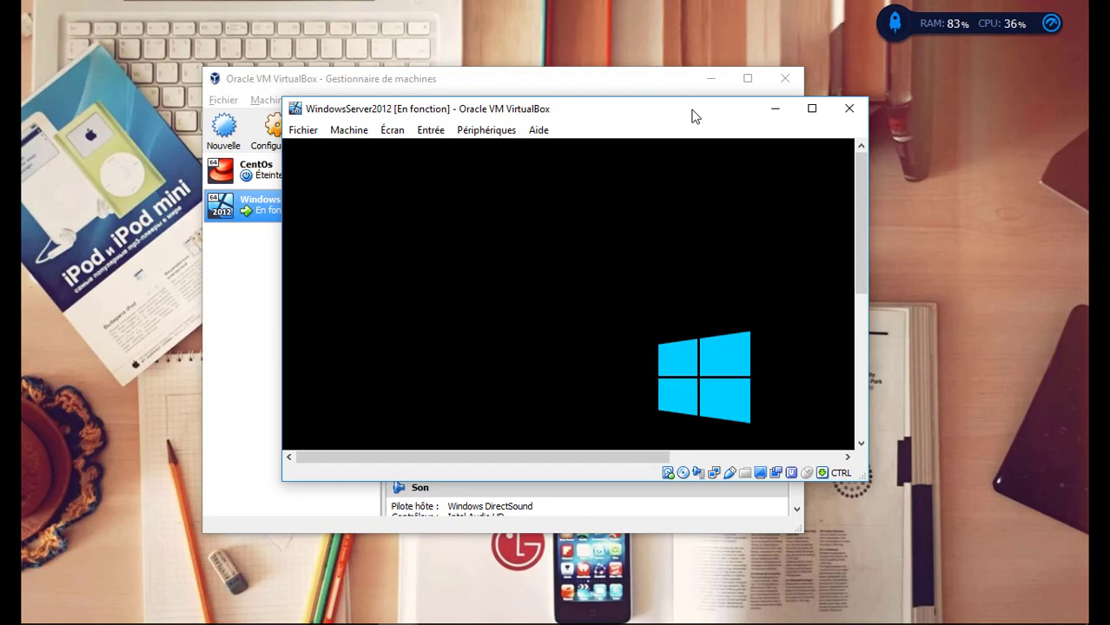
{"action": "left_click", "coordinate": [824, 112]}
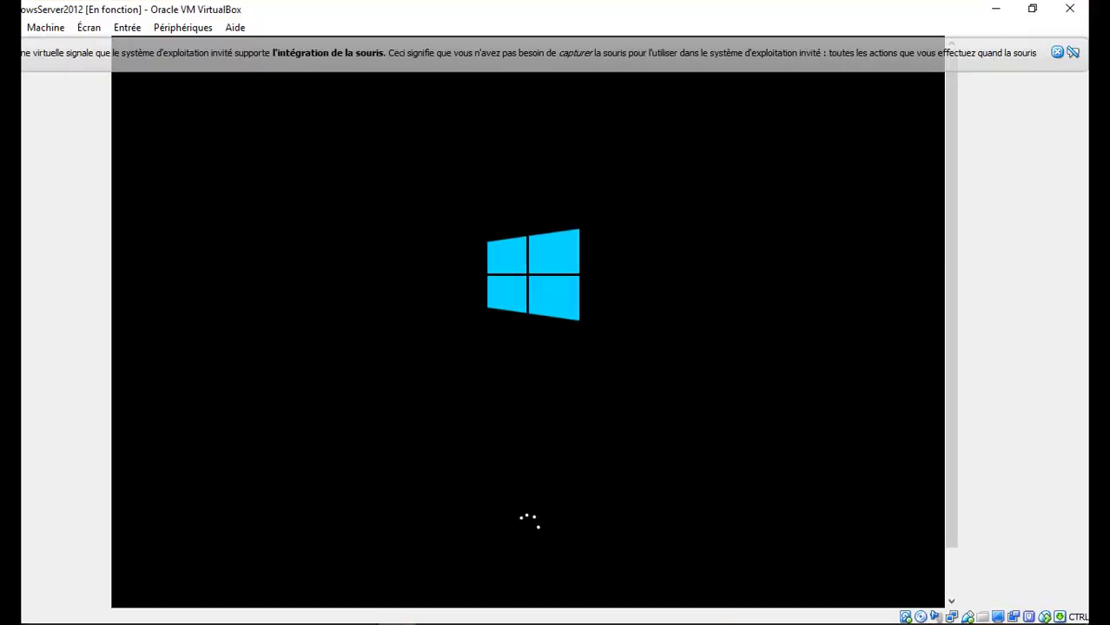
{"action": "left_click", "coordinate": [1057, 53]}
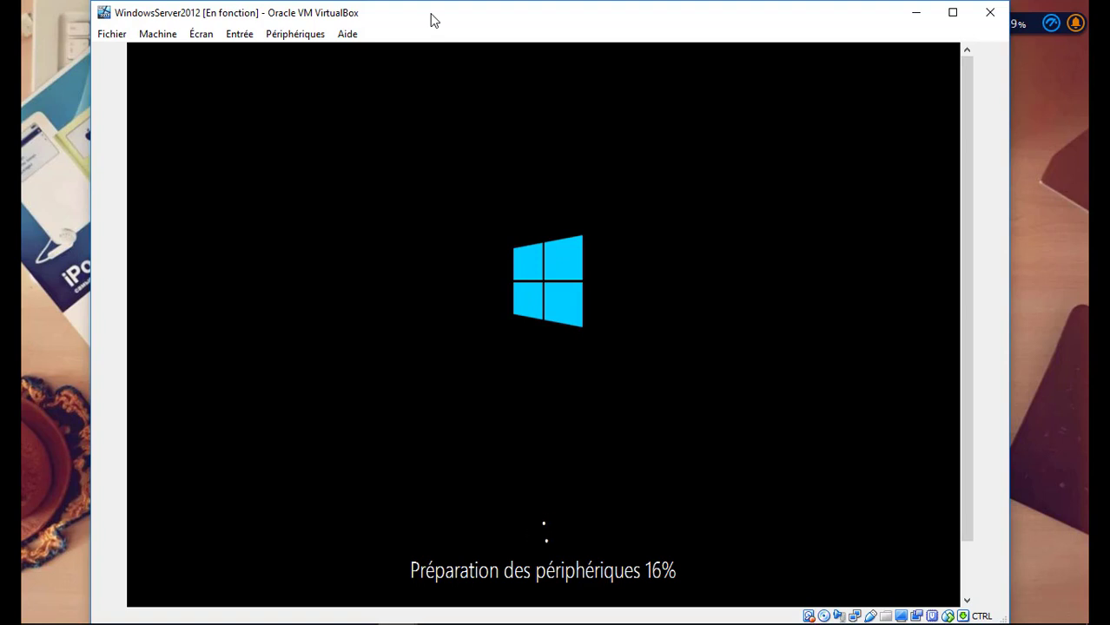
{"action": "left_click", "coordinate": [1055, 100]}
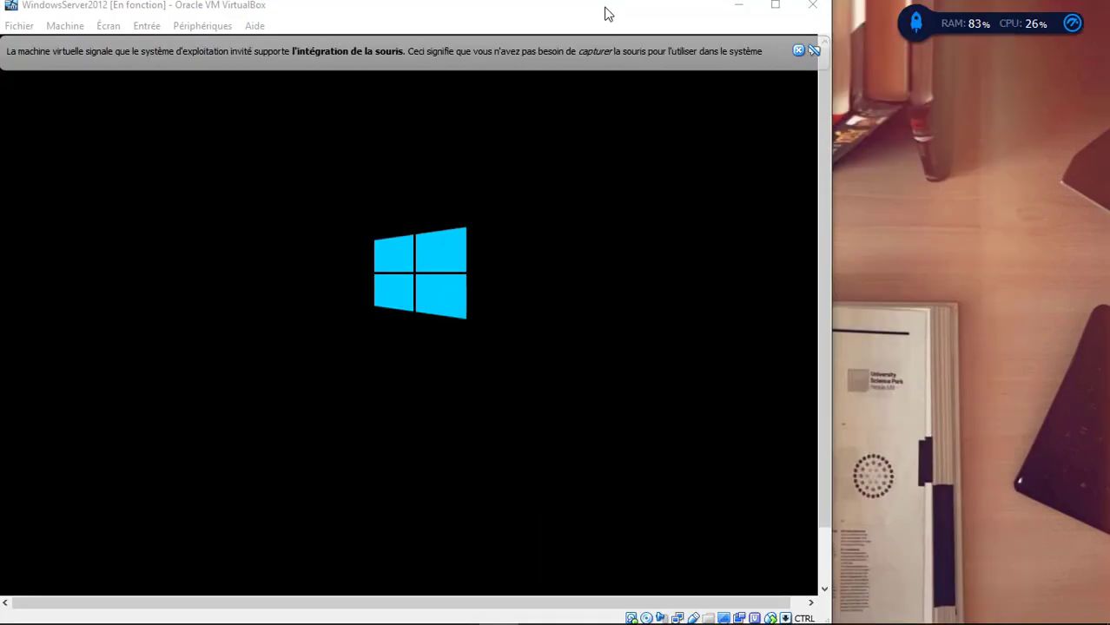
{"action": "left_click_drag", "start_coordinate": [607, 14], "coordinate": [702, 22]}
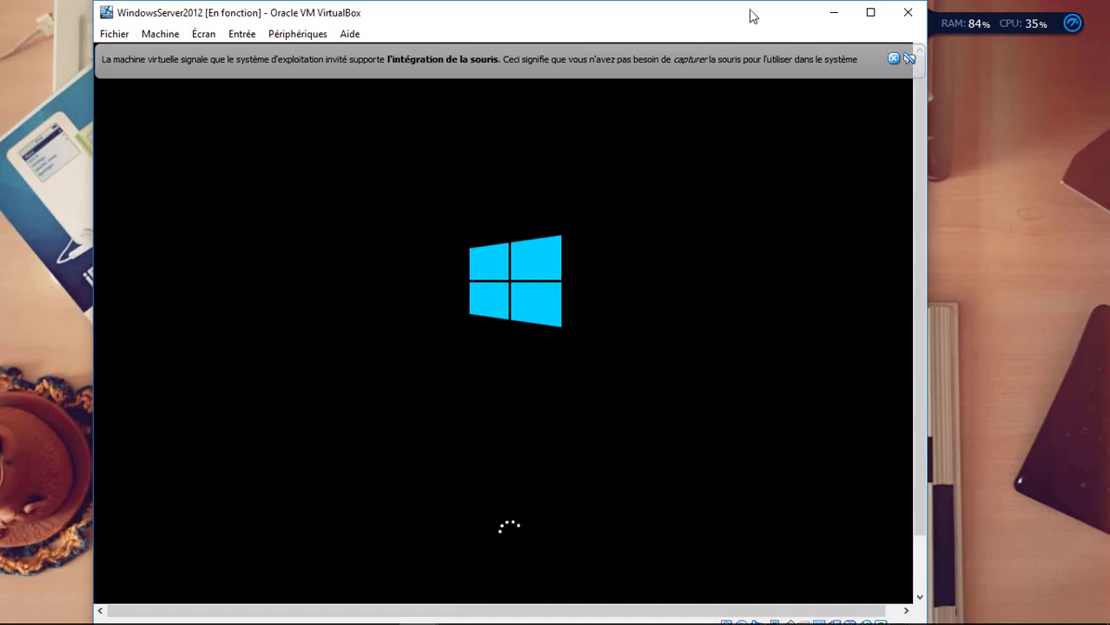
{"action": "left_click", "coordinate": [868, 14]}
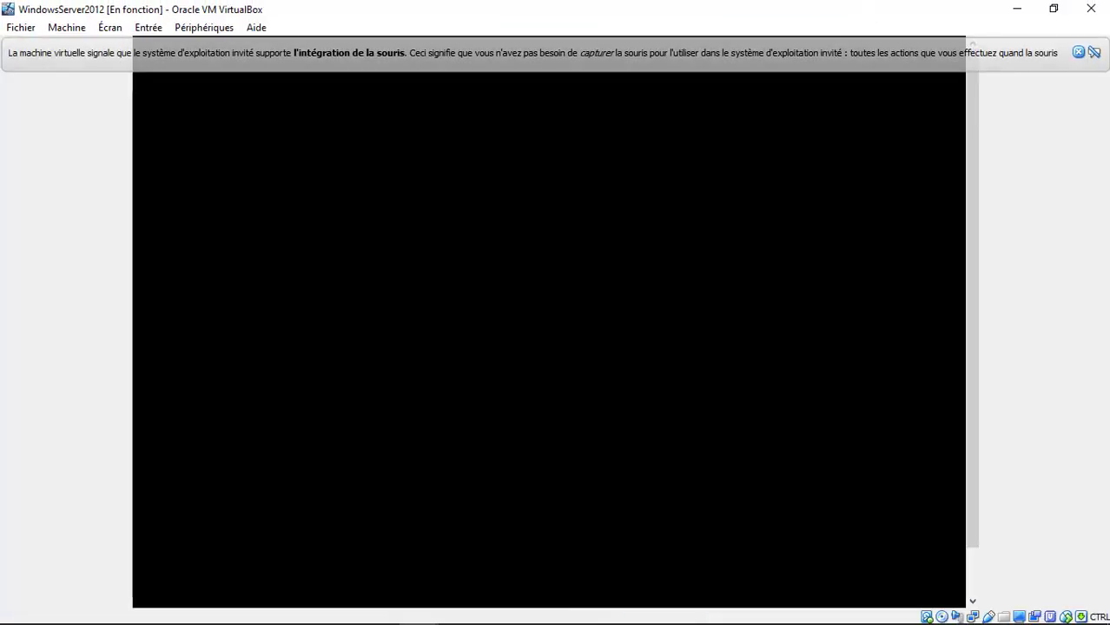
{"action": "left_click", "coordinate": [1077, 52]}
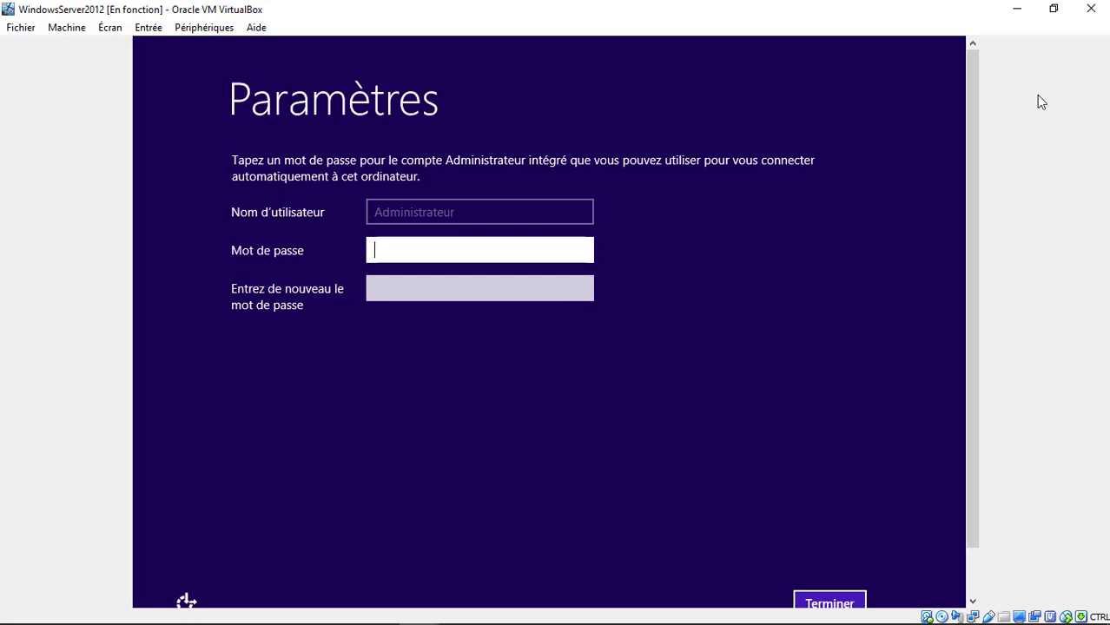
Set and confirm the password of the built-in Administrateur account and finish the setup.
{"action": "type", "text": "•••••••••••"}
{"action": "left_click", "coordinate": [532, 292]}
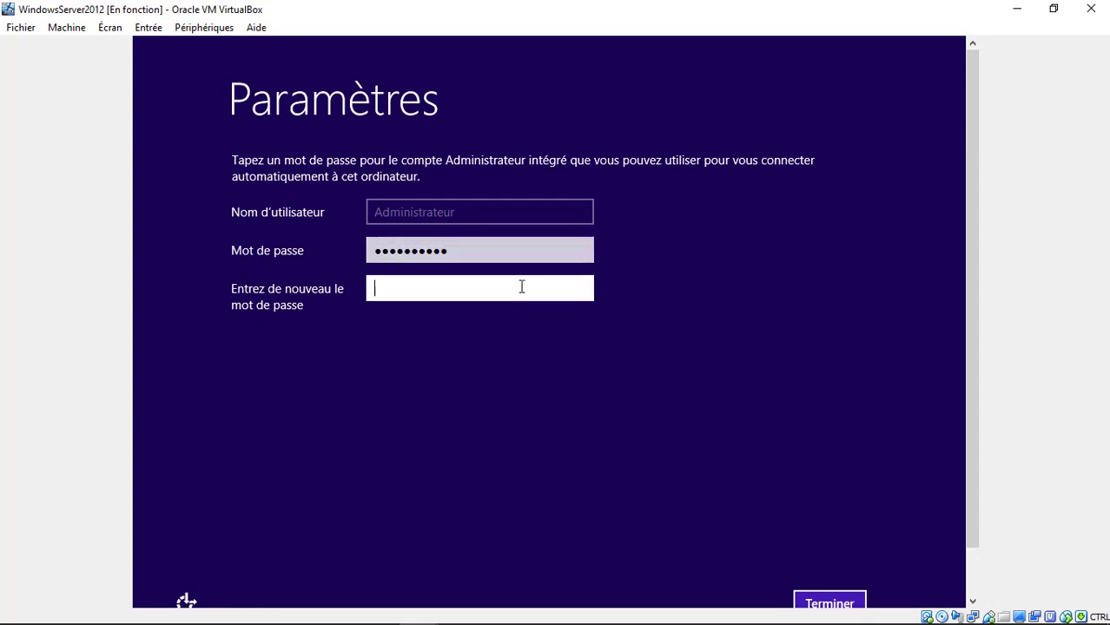
{"action": "type", "text": "••••"}
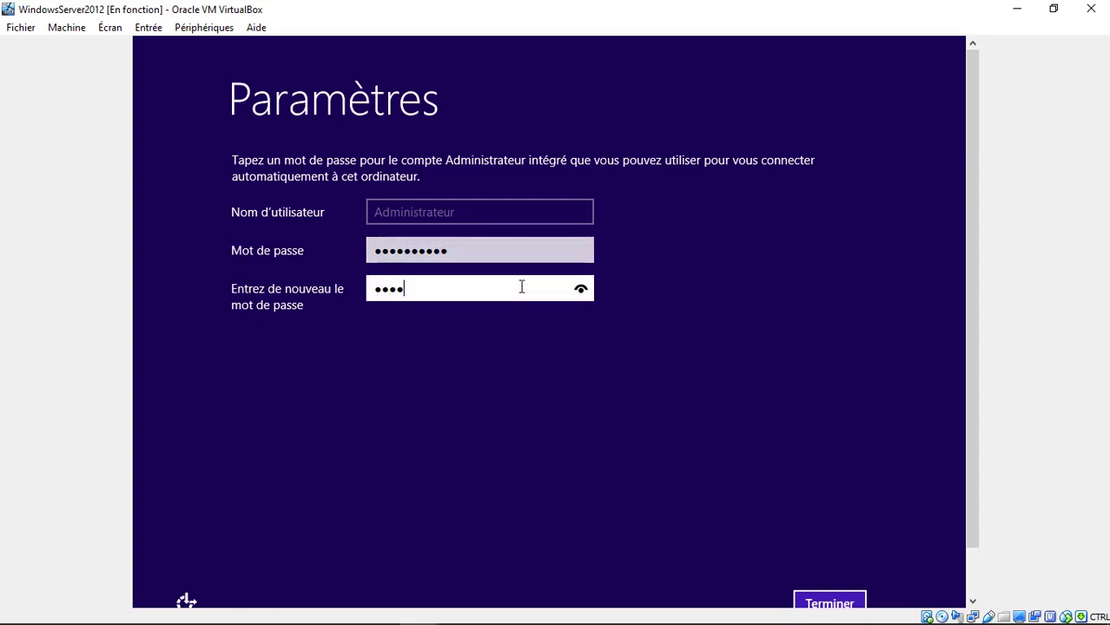
{"action": "type", "text": "••••••"}
{"action": "left_click", "coordinate": [844, 600]}
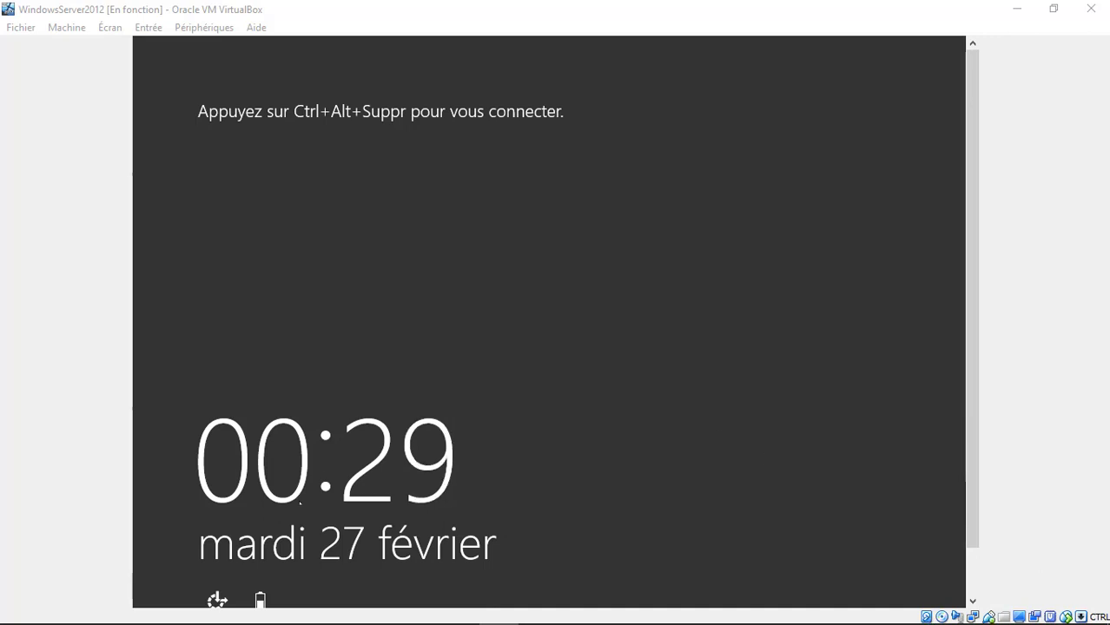
Send Ctrl-Alt-Del to the virtual machine and sign in to the Administrateur account with its password.
{"action": "left_click", "coordinate": [217, 593]}
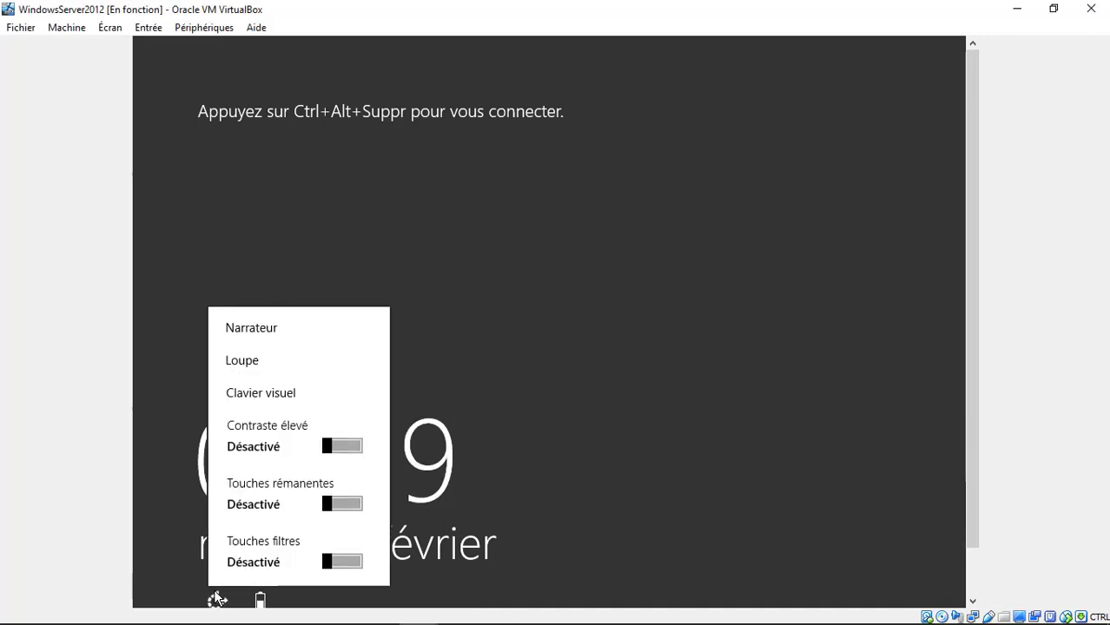
{"action": "left_click", "coordinate": [187, 308]}
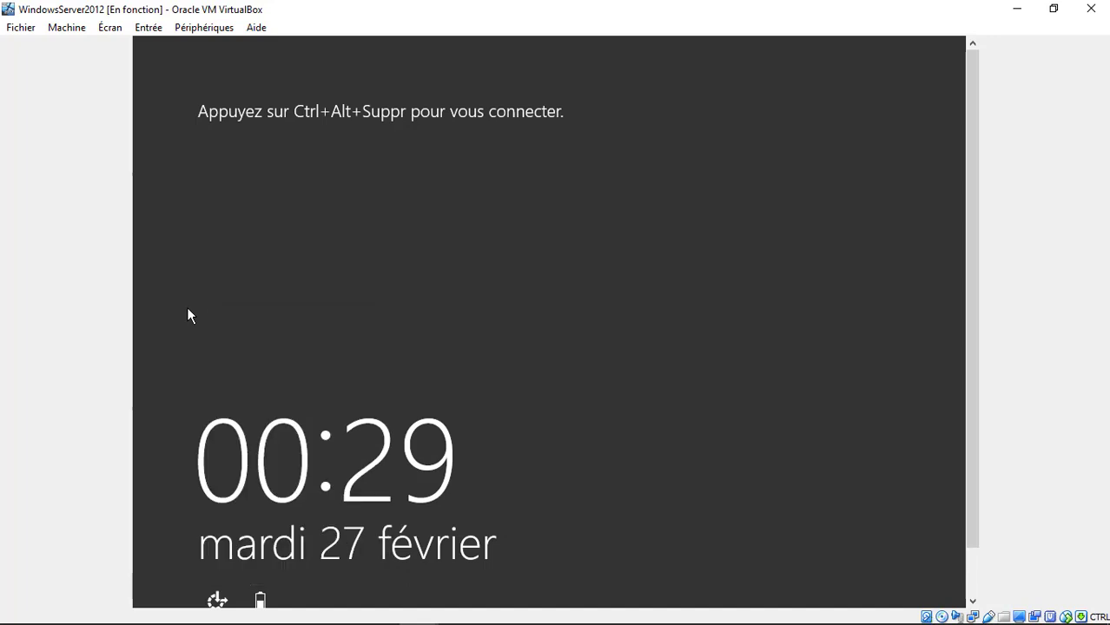
{"action": "left_click", "coordinate": [150, 29]}
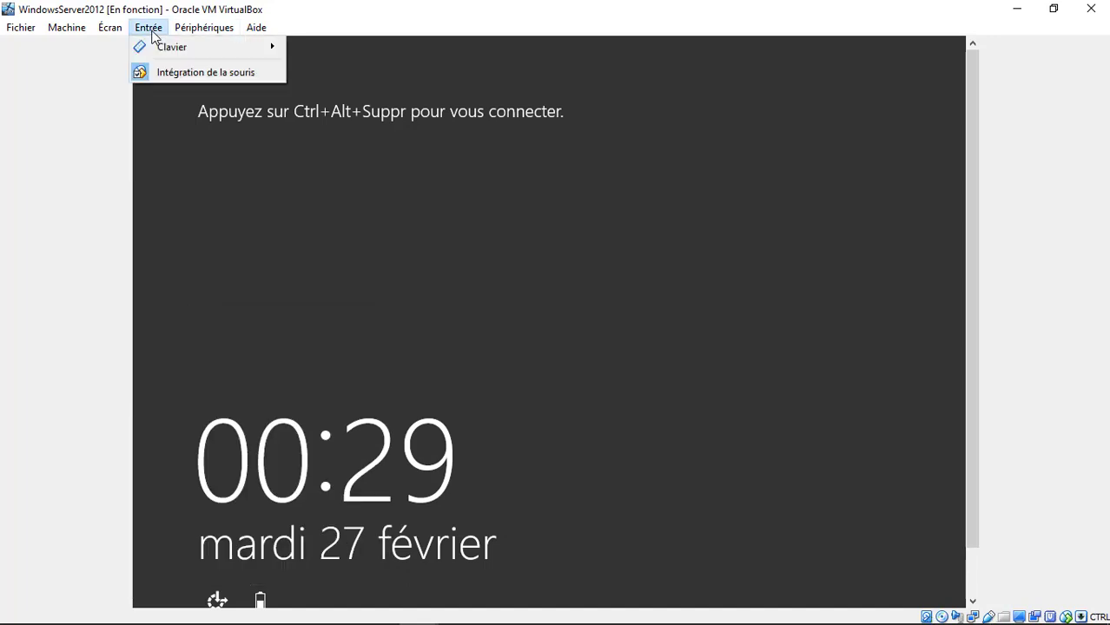
{"action": "mouse_move", "coordinate": [261, 50]}
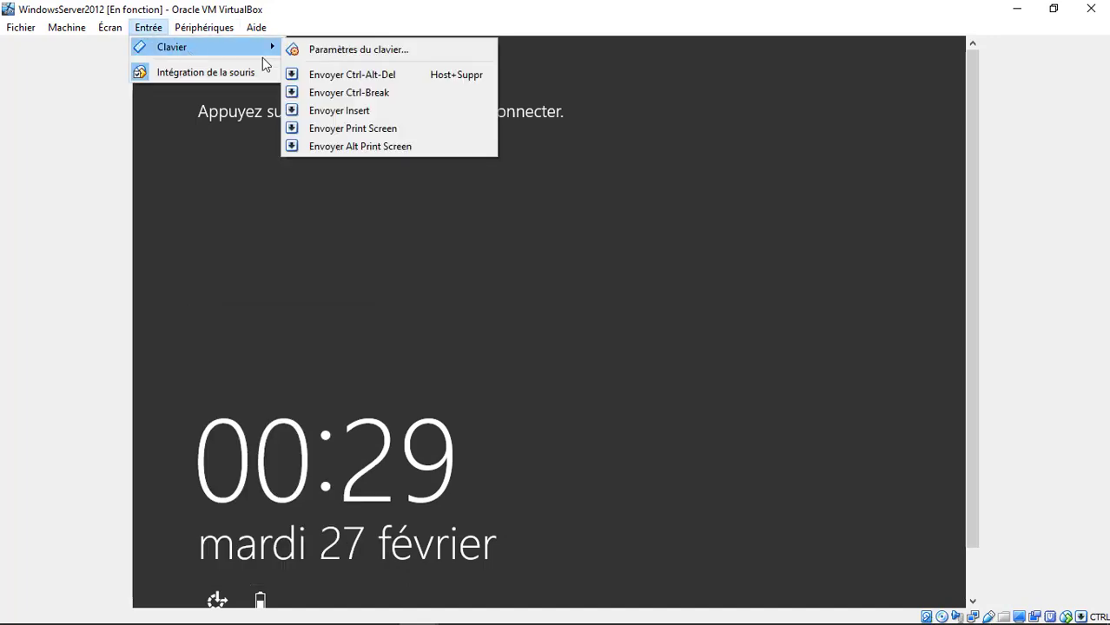
{"action": "left_click", "coordinate": [324, 77]}
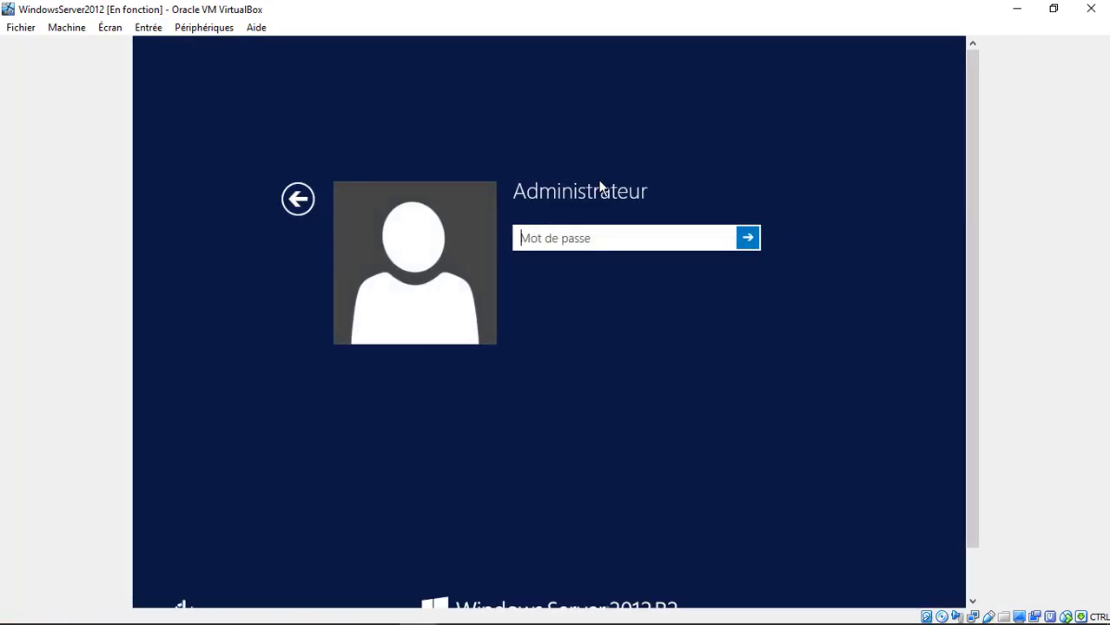
{"action": "type", "text": "•••"}
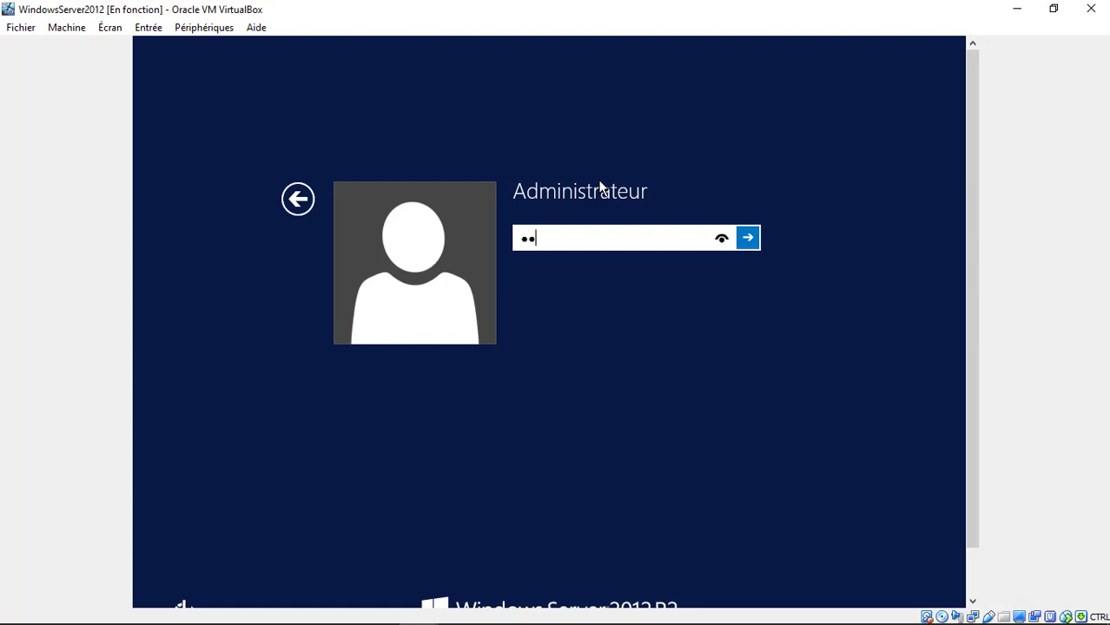
{"action": "type", "text": "•••••••"}
{"action": "key", "text": "Return"}
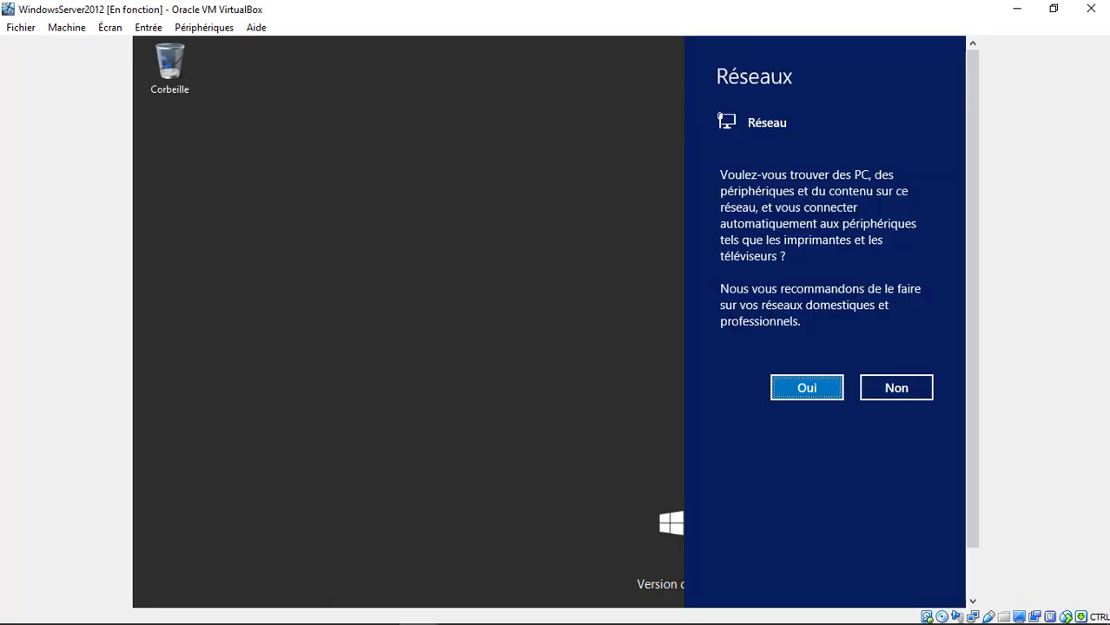
Allow the server to find PCs, devices and content on the network.
{"action": "left_click", "coordinate": [815, 392]}
{"action": "left_click", "coordinate": [814, 393]}
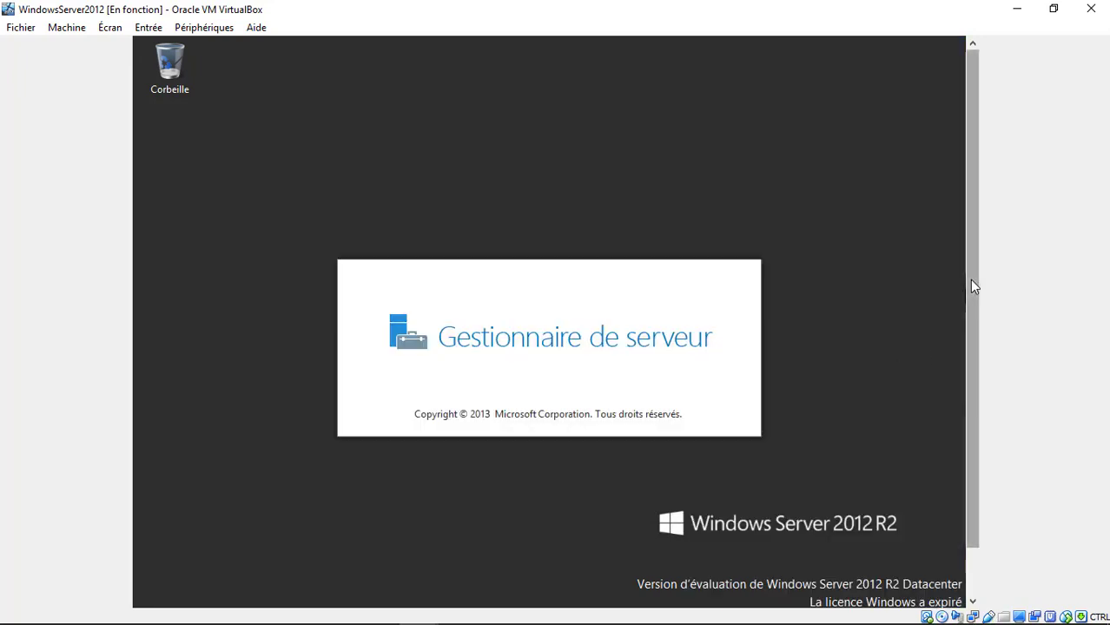
Open the local server (Serveur local) page in the Gestionnaire de serveur.
{"action": "left_click_drag", "start_coordinate": [971, 285], "coordinate": [973, 337]}
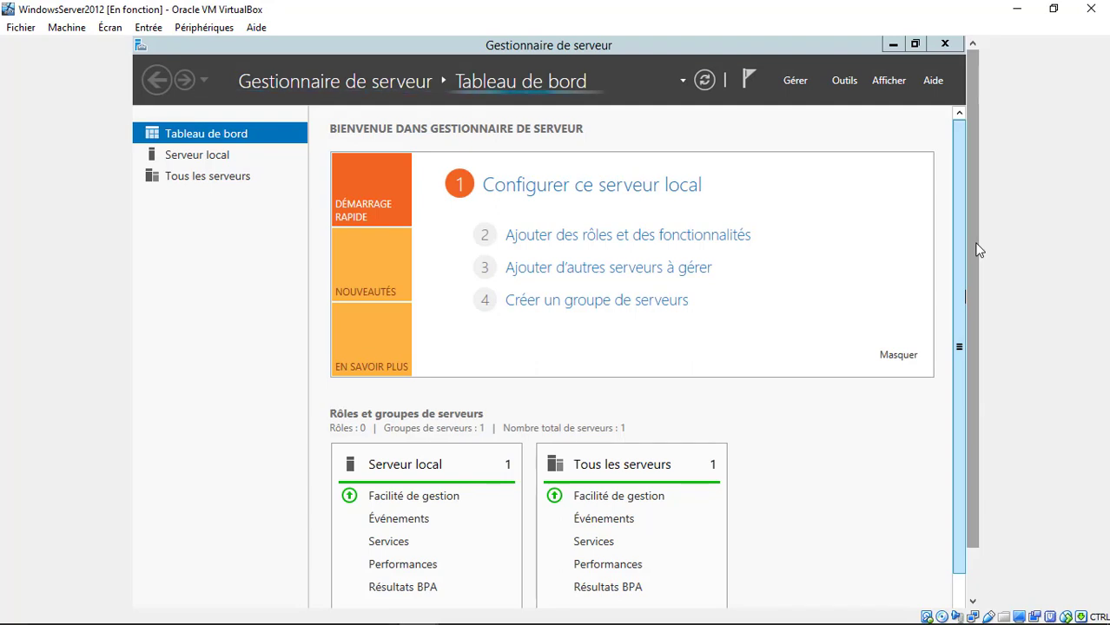
{"action": "mouse_move", "coordinate": [973, 251]}
{"action": "left_mouse_down"}
{"action": "mouse_move", "coordinate": [977, 373]}
{"action": "mouse_move", "coordinate": [967, 267]}
{"action": "left_mouse_up"}
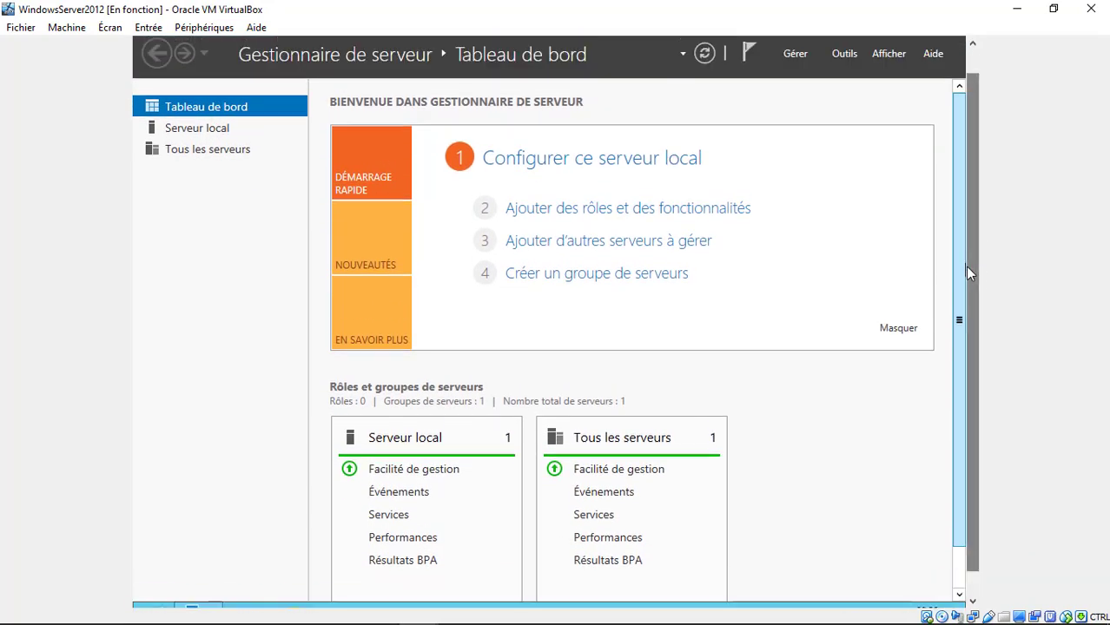
{"action": "left_click", "coordinate": [188, 132]}
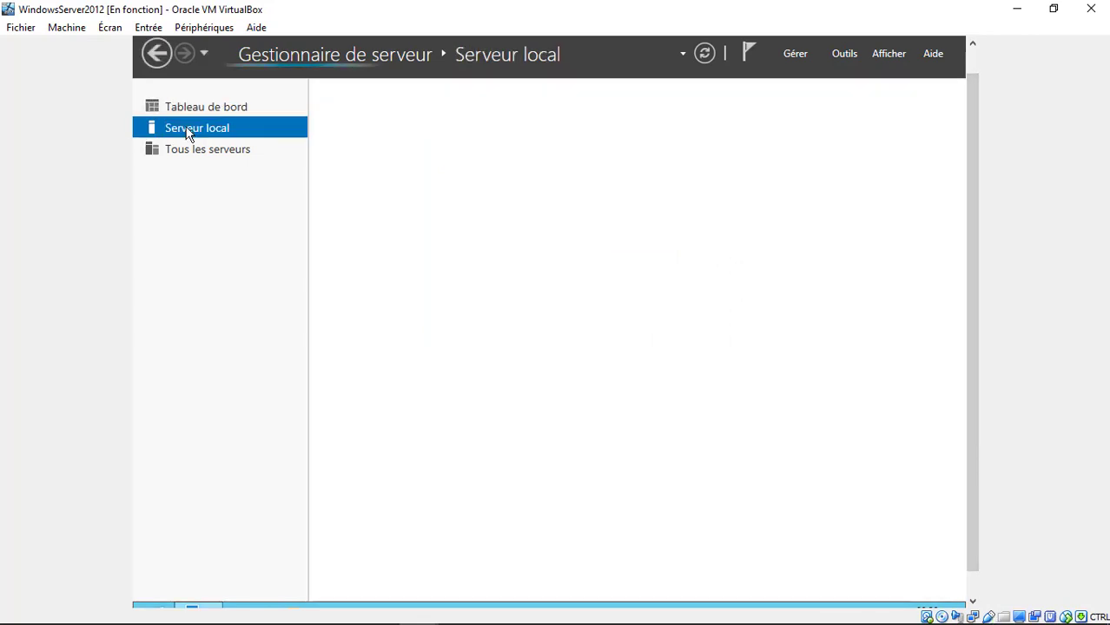